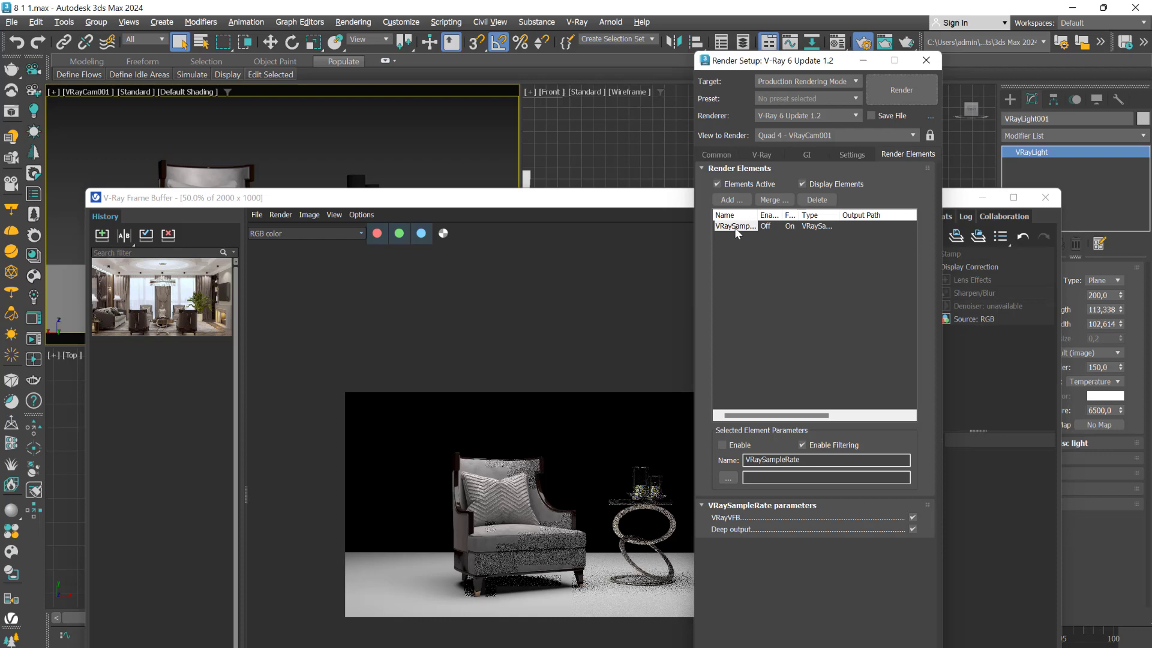
- Locate VRaySampleRate in the list of available render elements and close the list without adding it
click(727, 199)
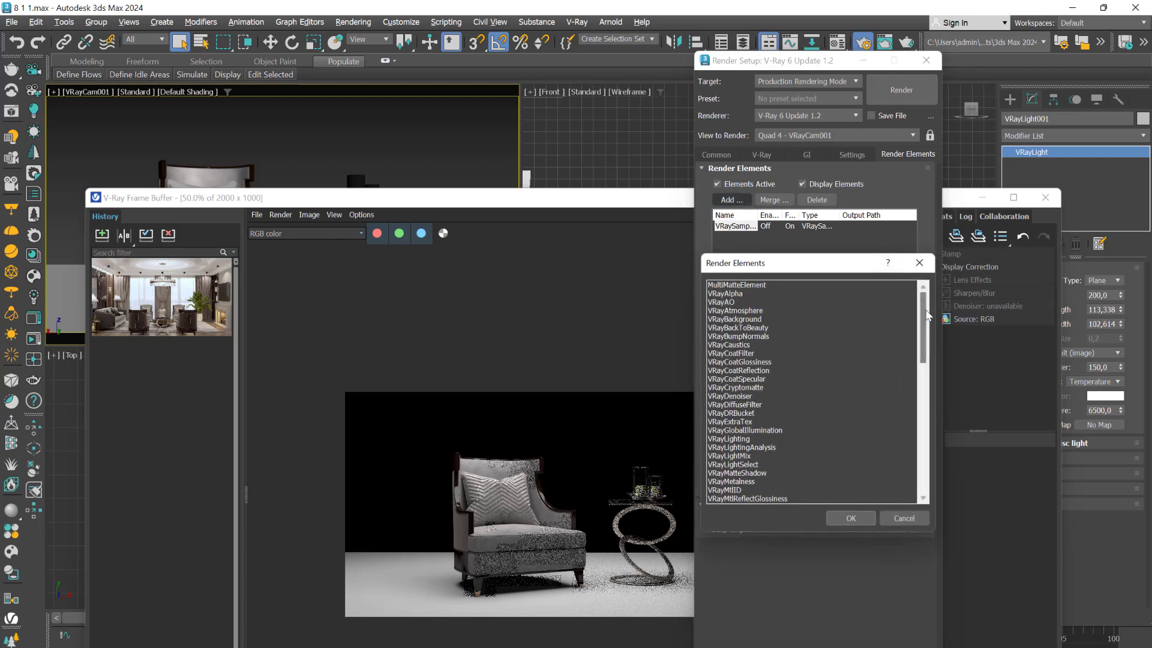
drag(924, 327, 929, 486)
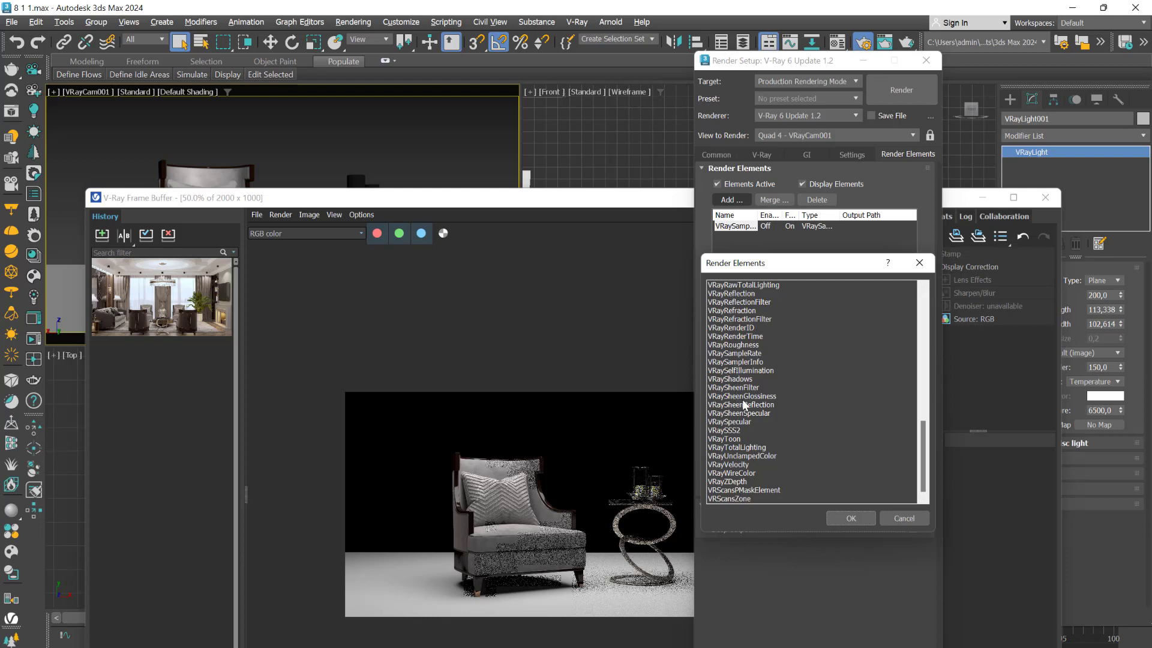
click(737, 354)
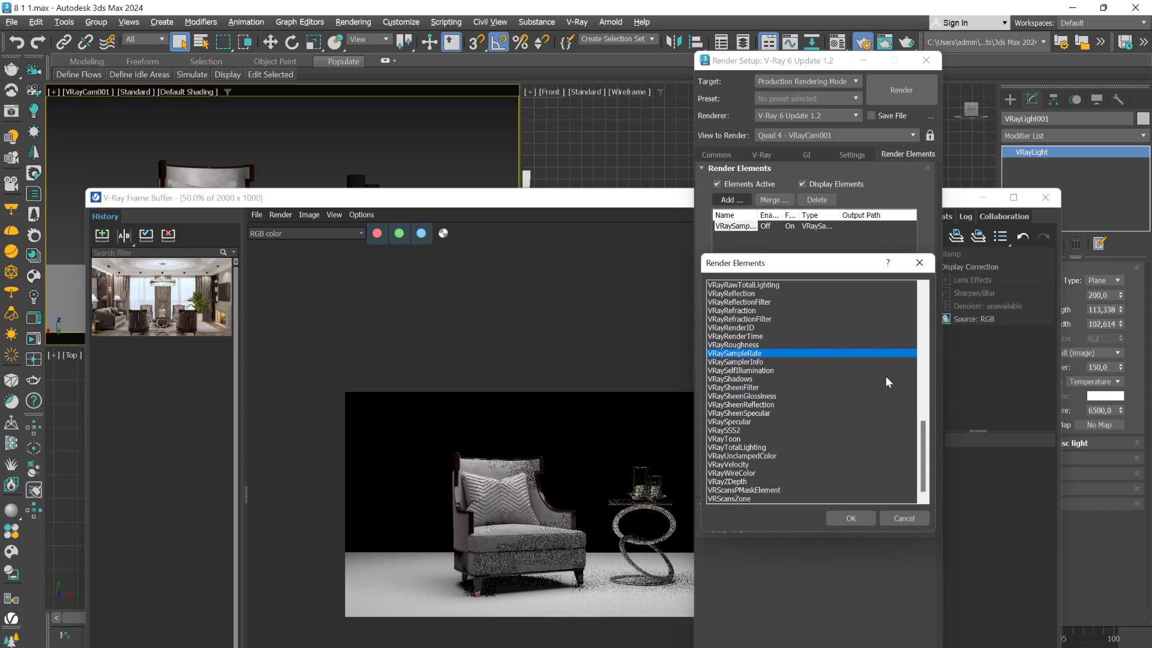
click(919, 263)
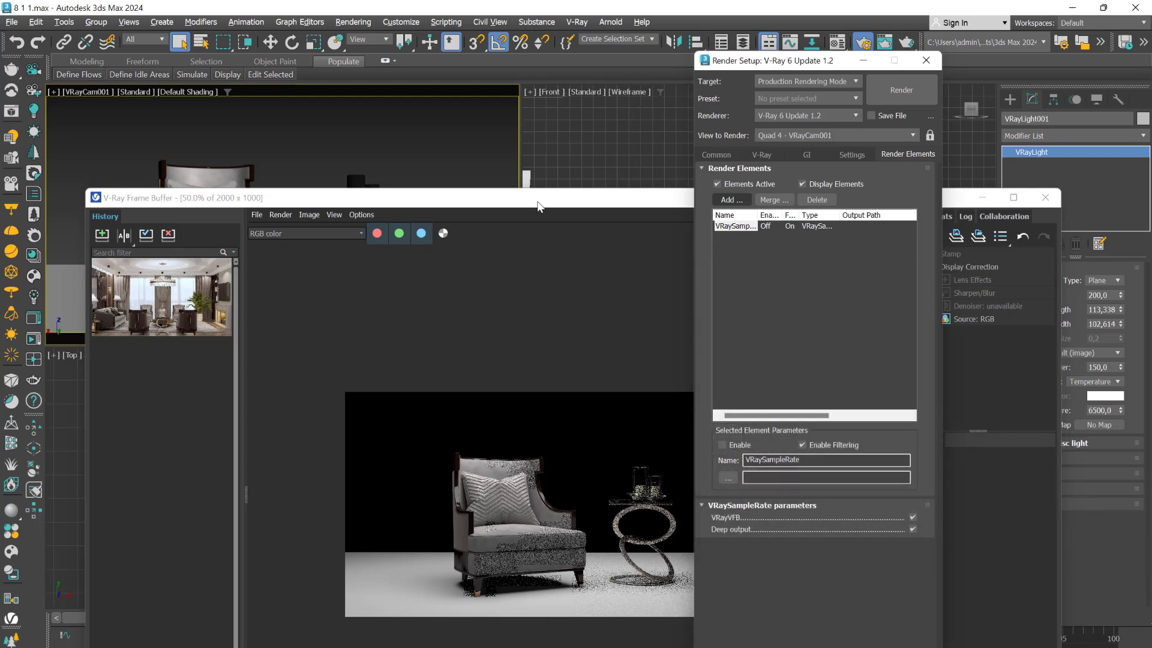
- Display the VRaySampleRate channel in the V-Ray Frame Buffer
drag(515, 204, 494, 191)
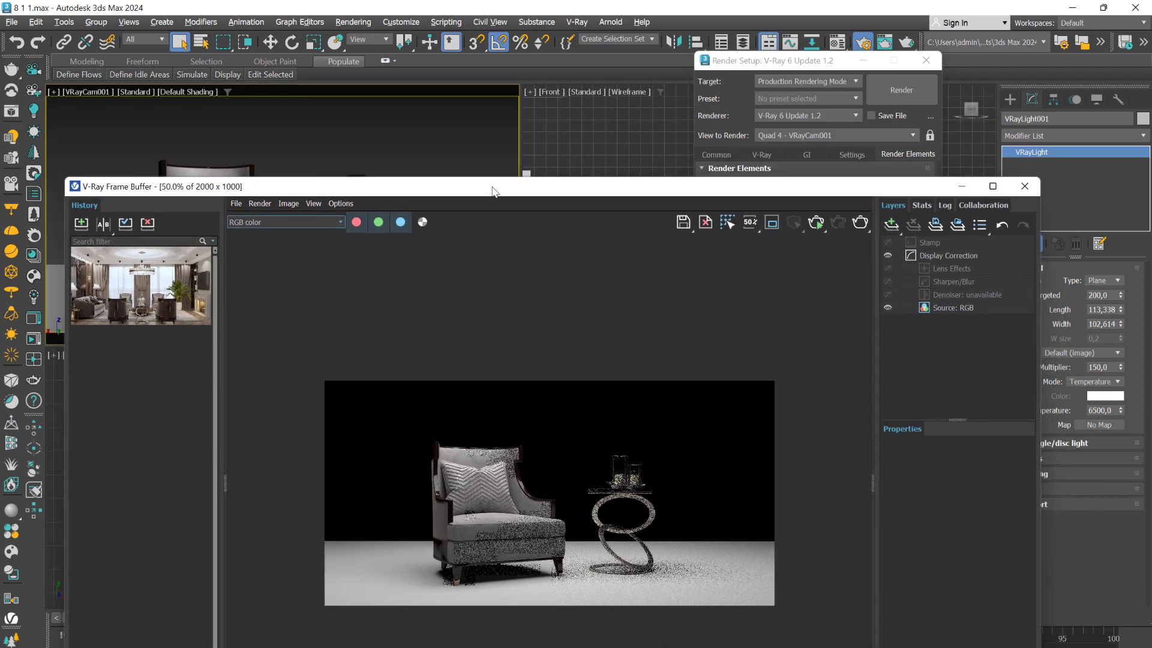
click(338, 219)
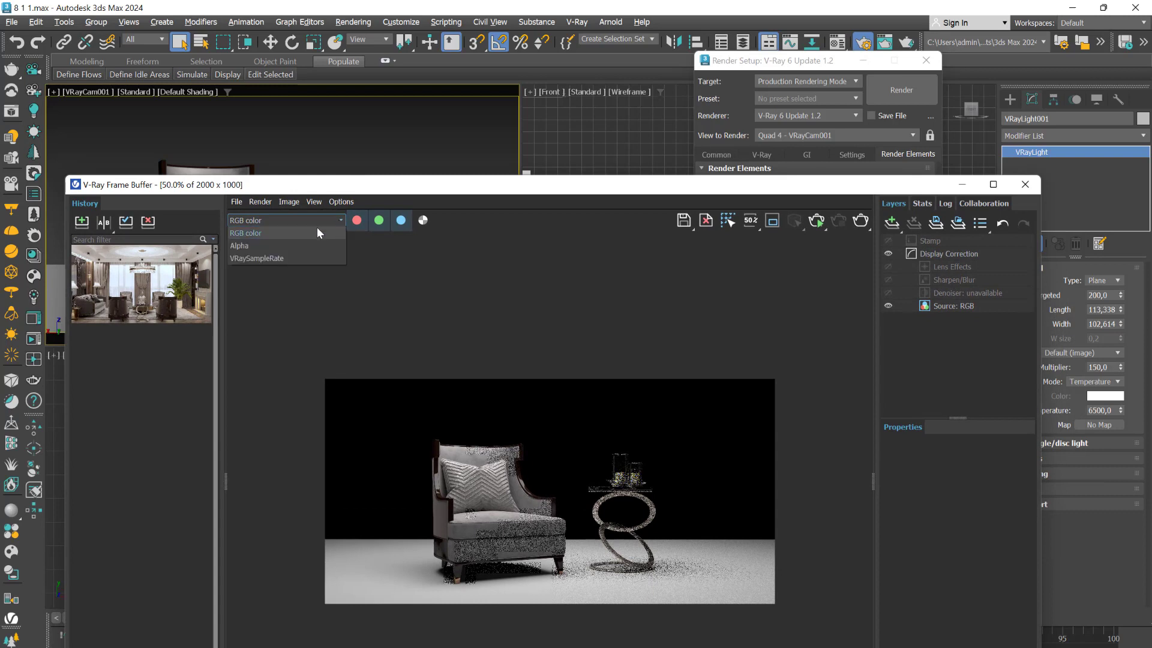
click(259, 258)
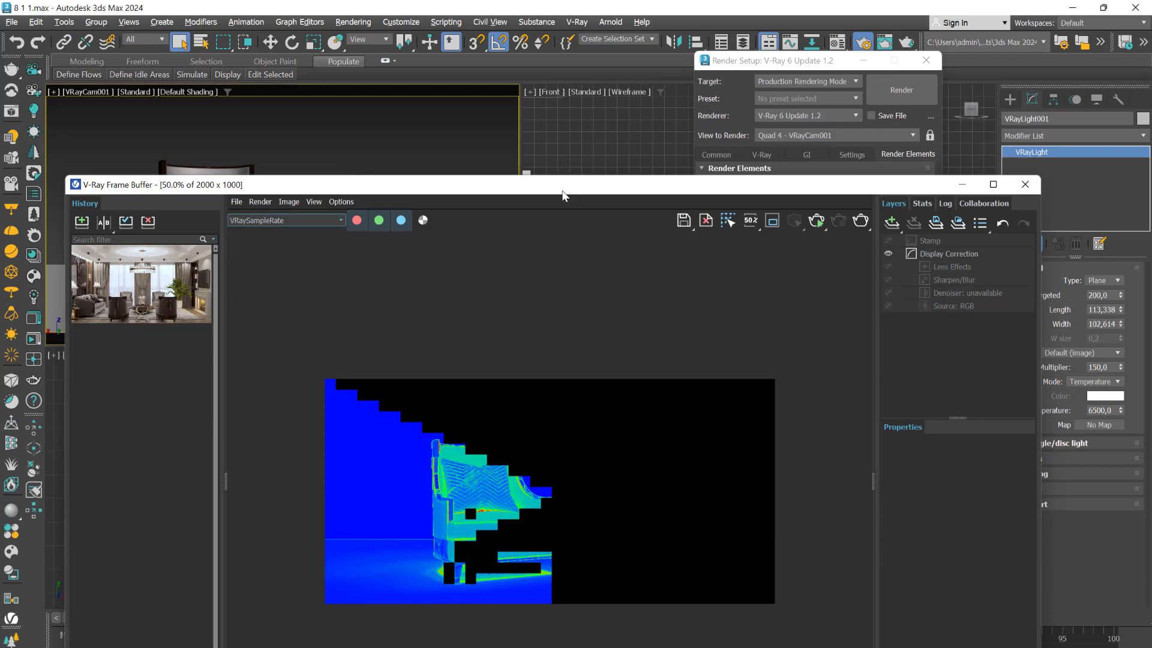
- Compare the sample rate pass with the color-channel notes in Photoshop's aa113.jpg, and return to 3ds Max
drag(563, 196, 562, 248)
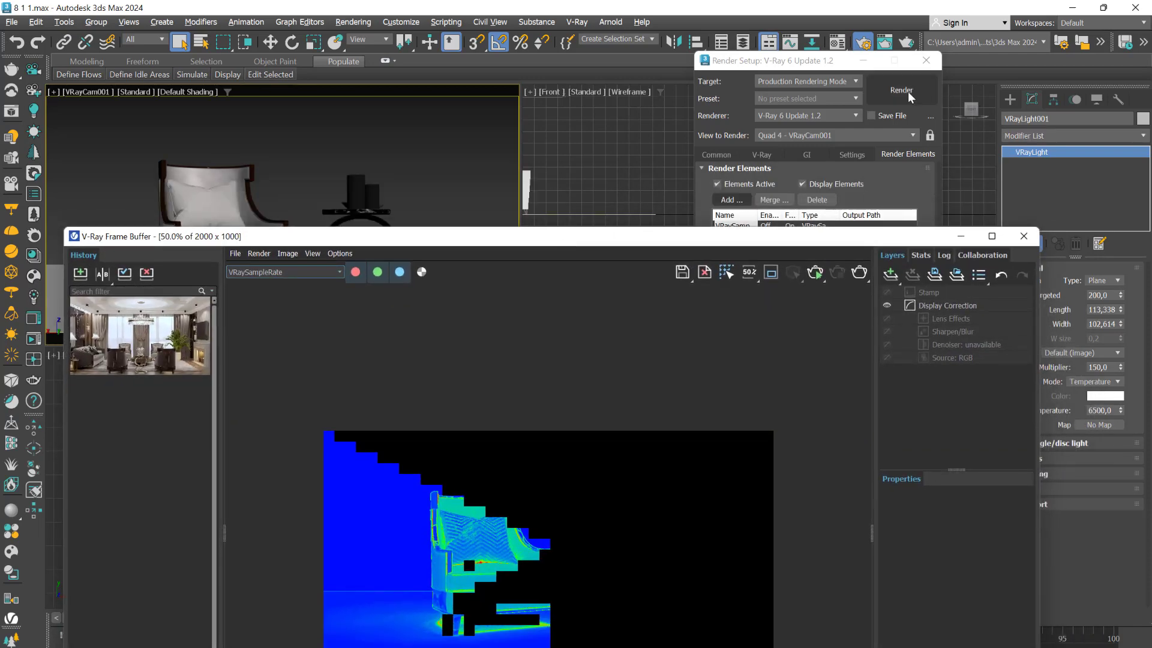
drag(815, 242, 838, 195)
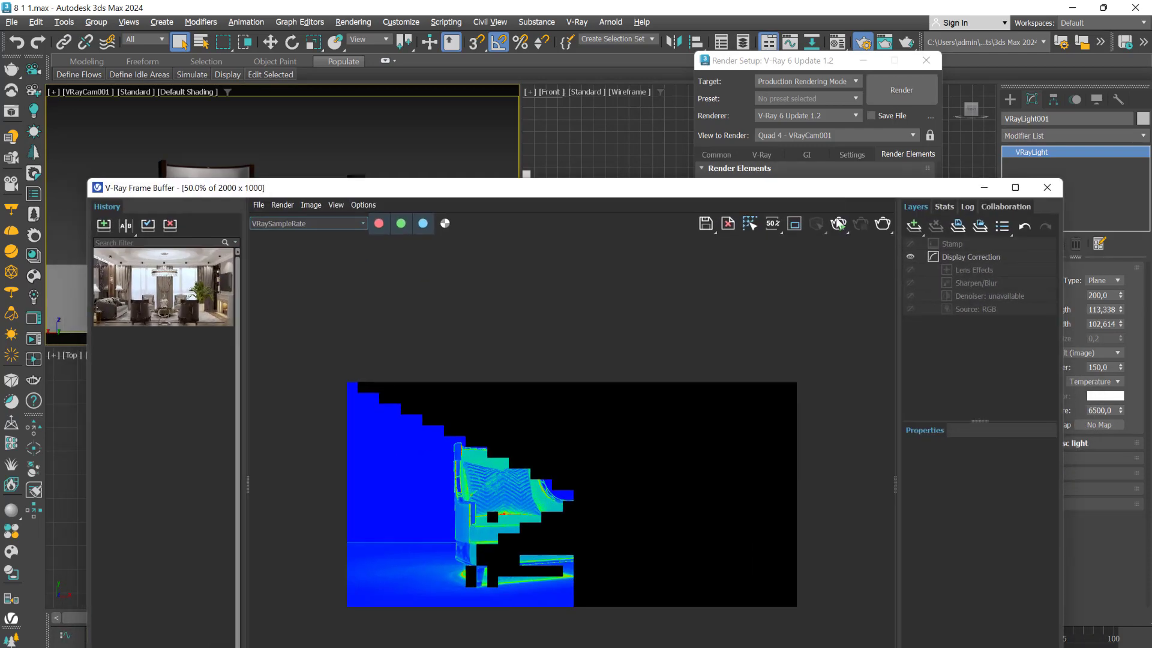
click(725, 607)
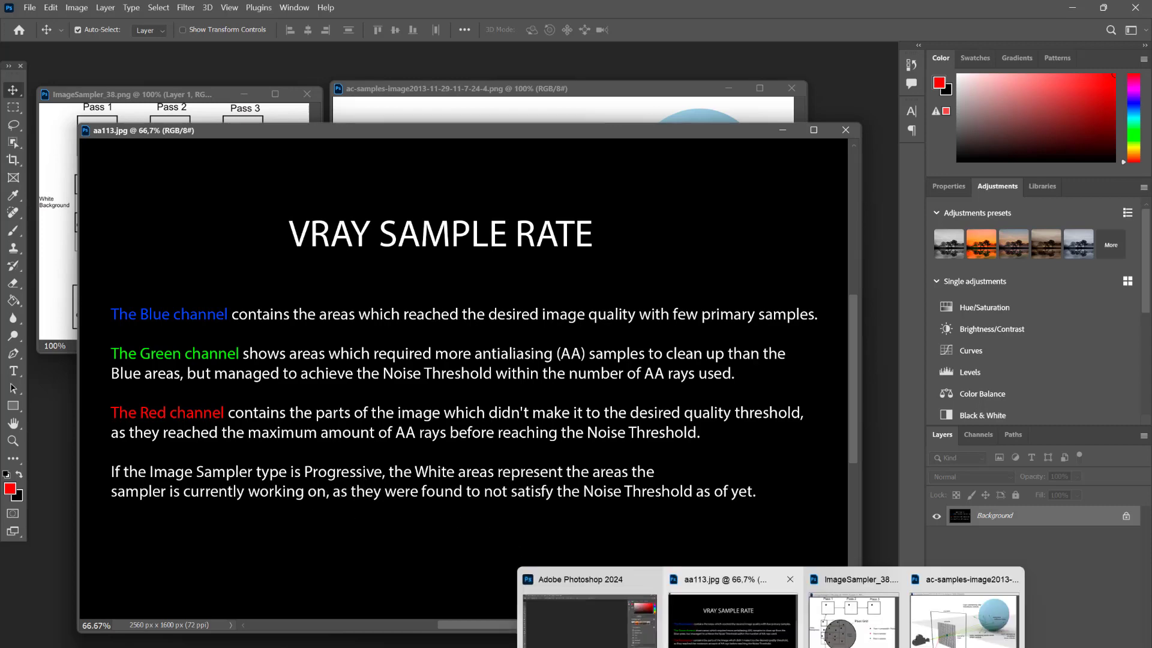
click(740, 637)
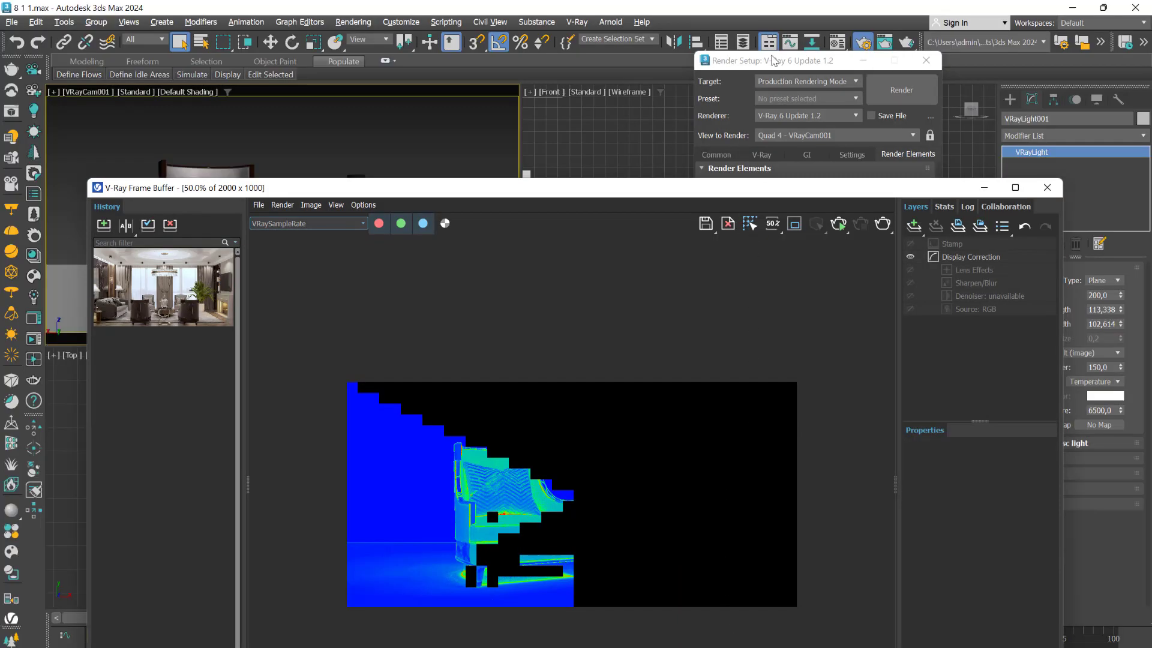
- Set the V-Ray image sampler type to Progressive in the render setup
drag(763, 60, 784, 68)
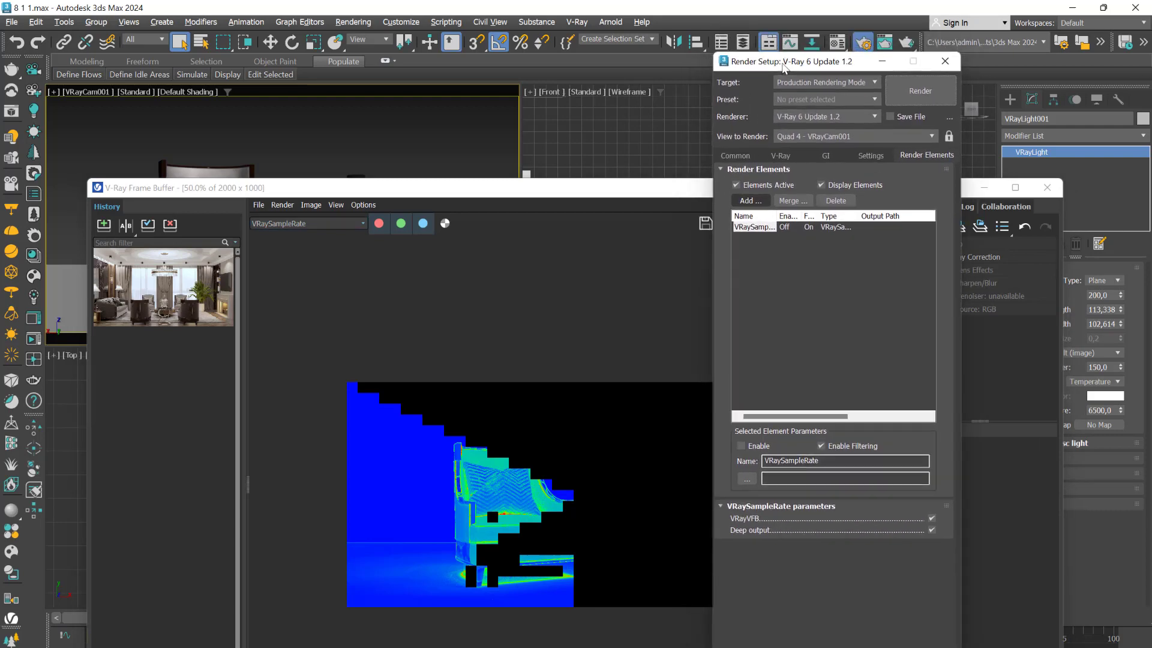
click(778, 157)
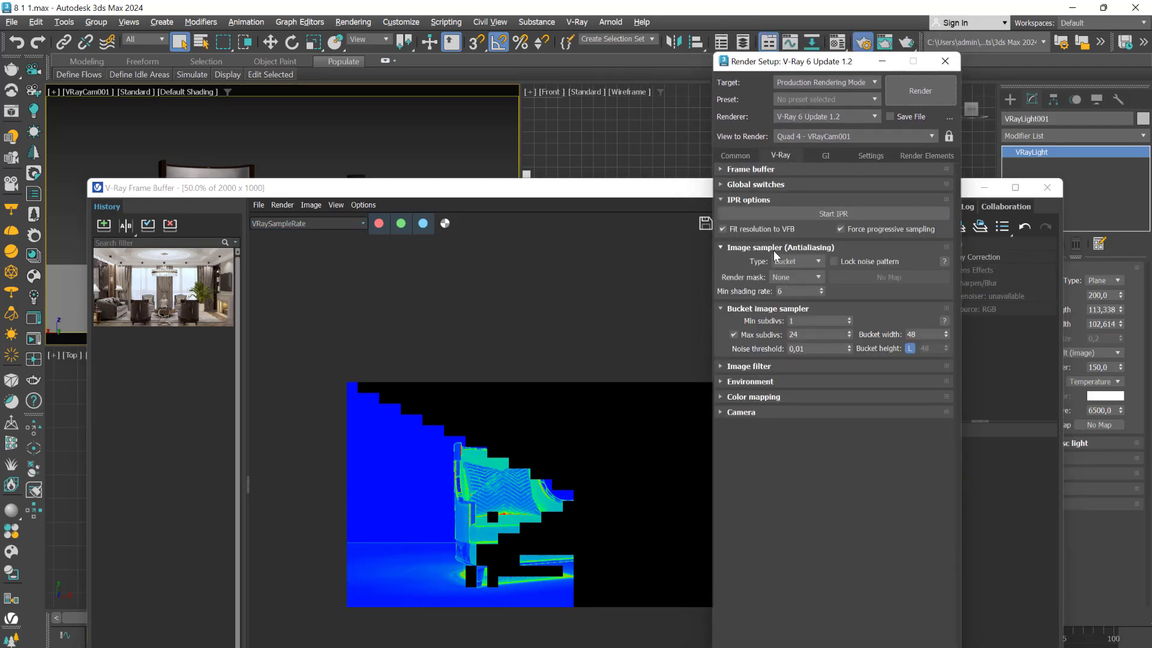
click(796, 261)
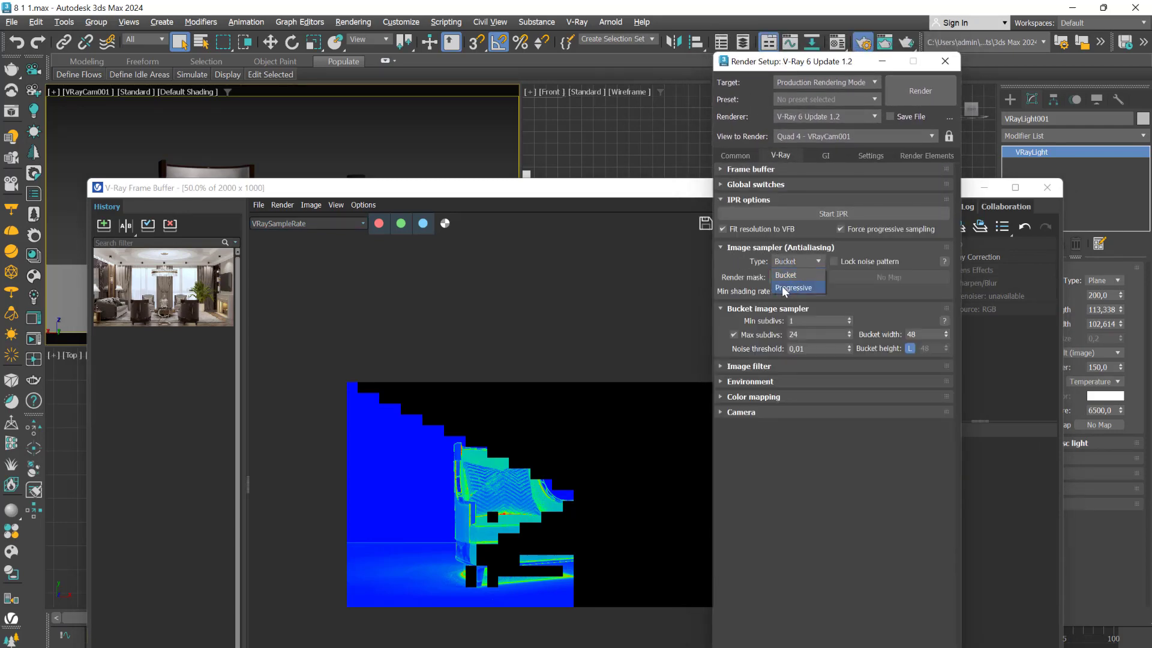
click(795, 288)
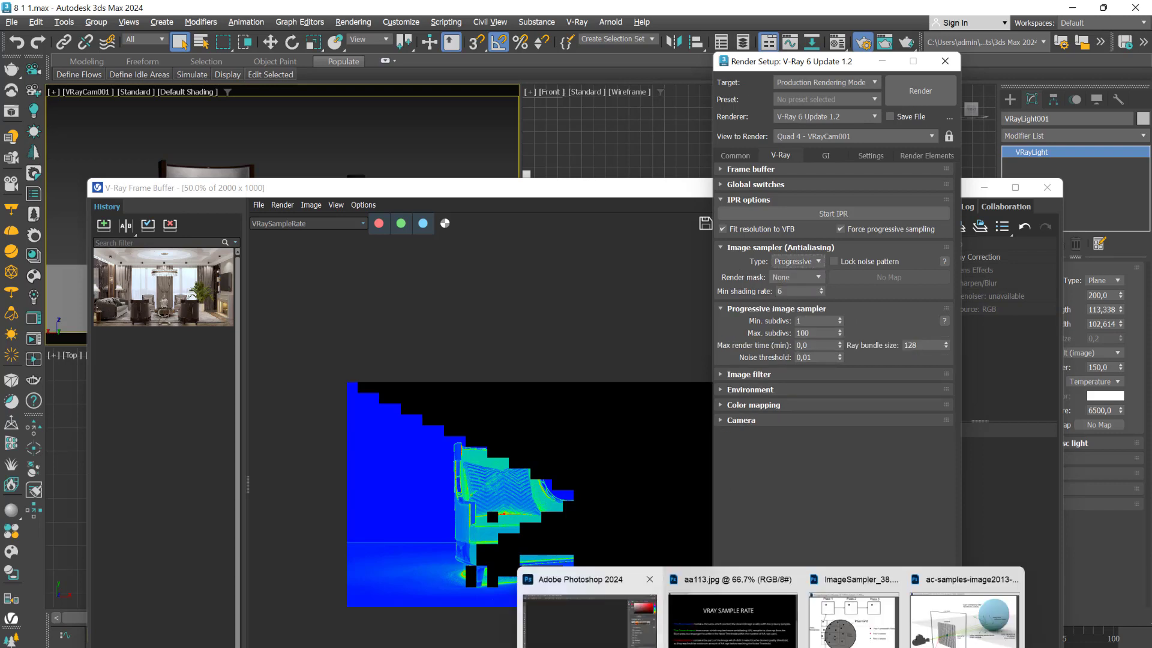
- Switch to Photoshop to read the note on Progressive sampling in aa113.jpg, and return to 3ds Max
click(588, 606)
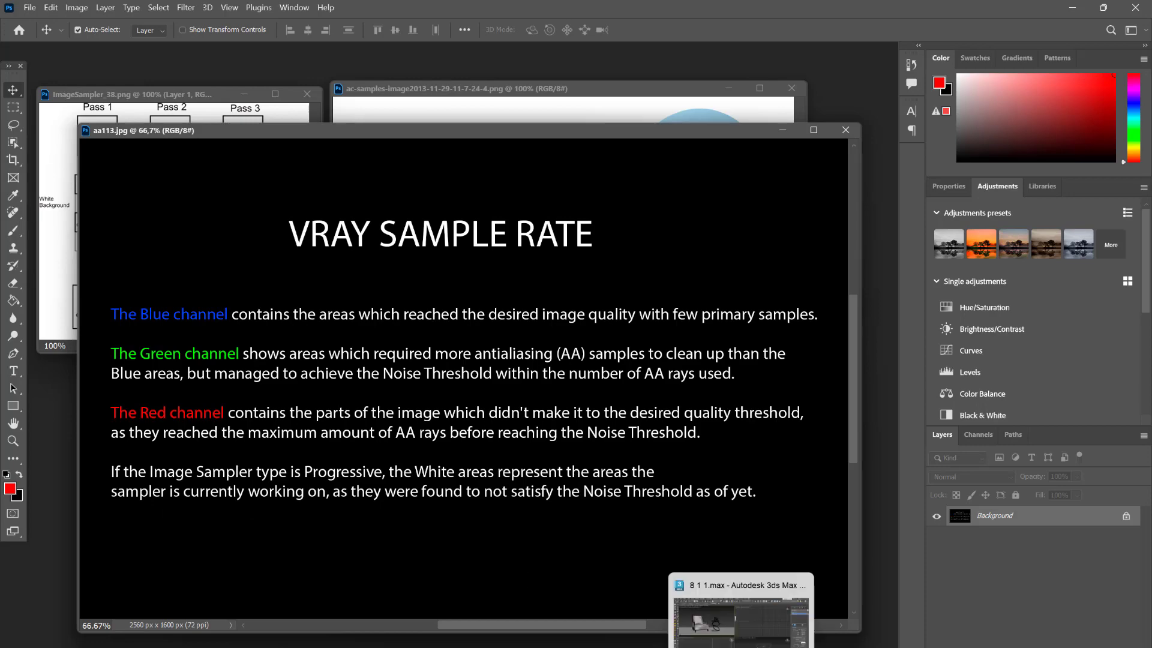
click(743, 638)
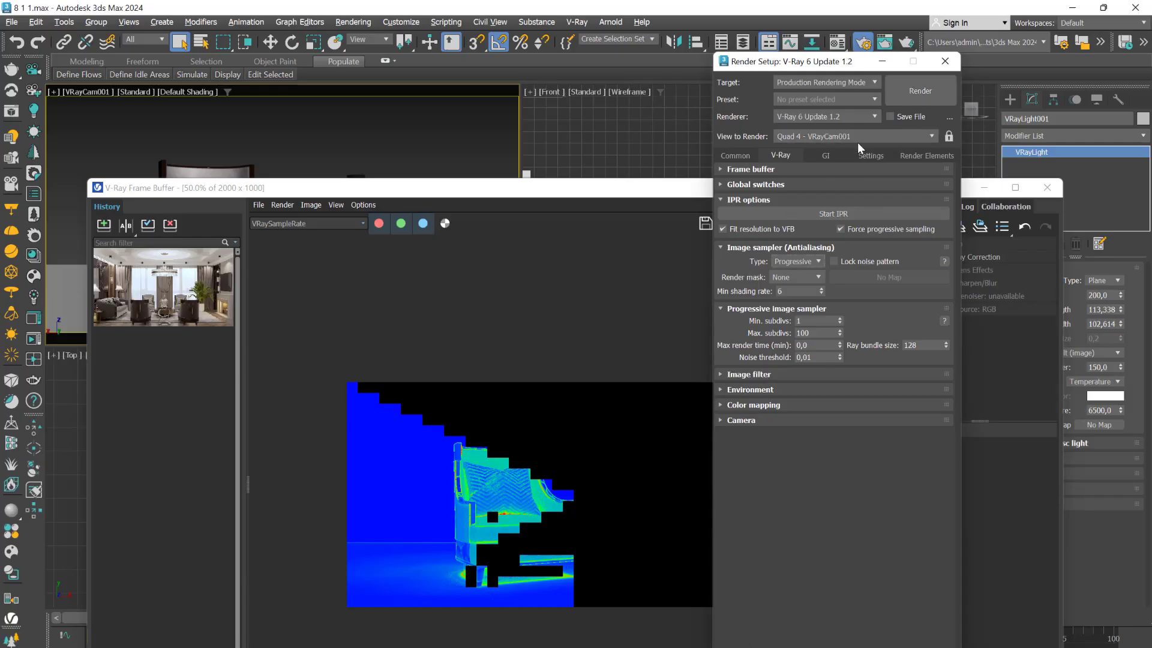
- Render the VRayCam001 view with the Progressive sampler and stop it after inspecting the armchair's sample rate up close
click(915, 96)
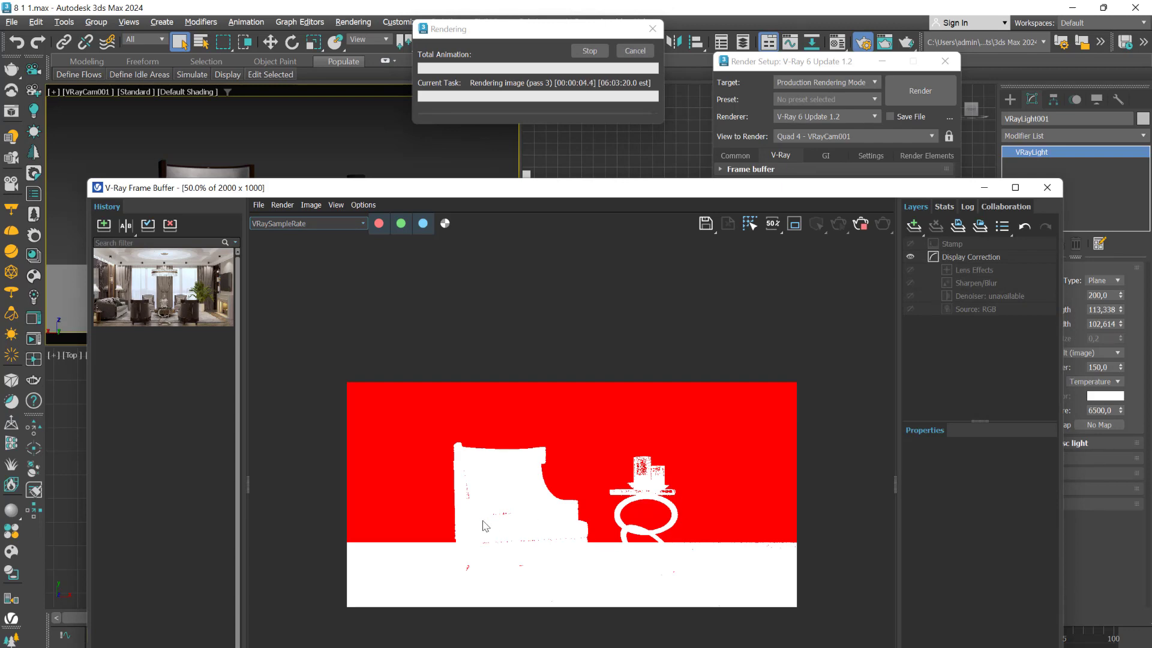
scroll(487, 525, up, 2)
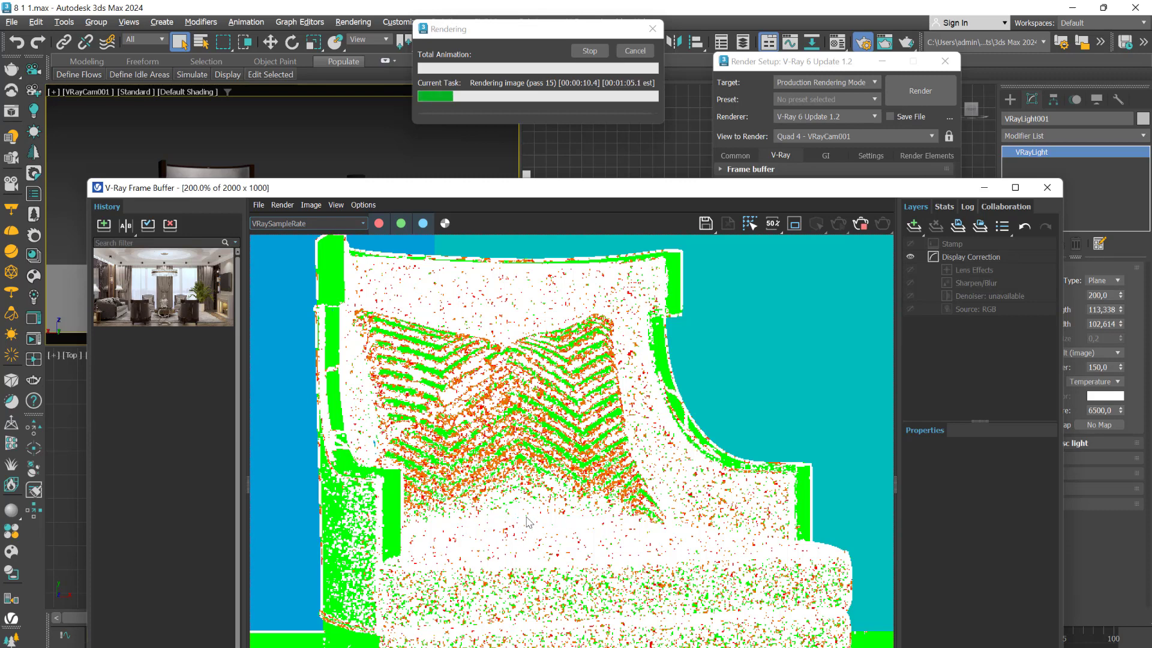
click(861, 225)
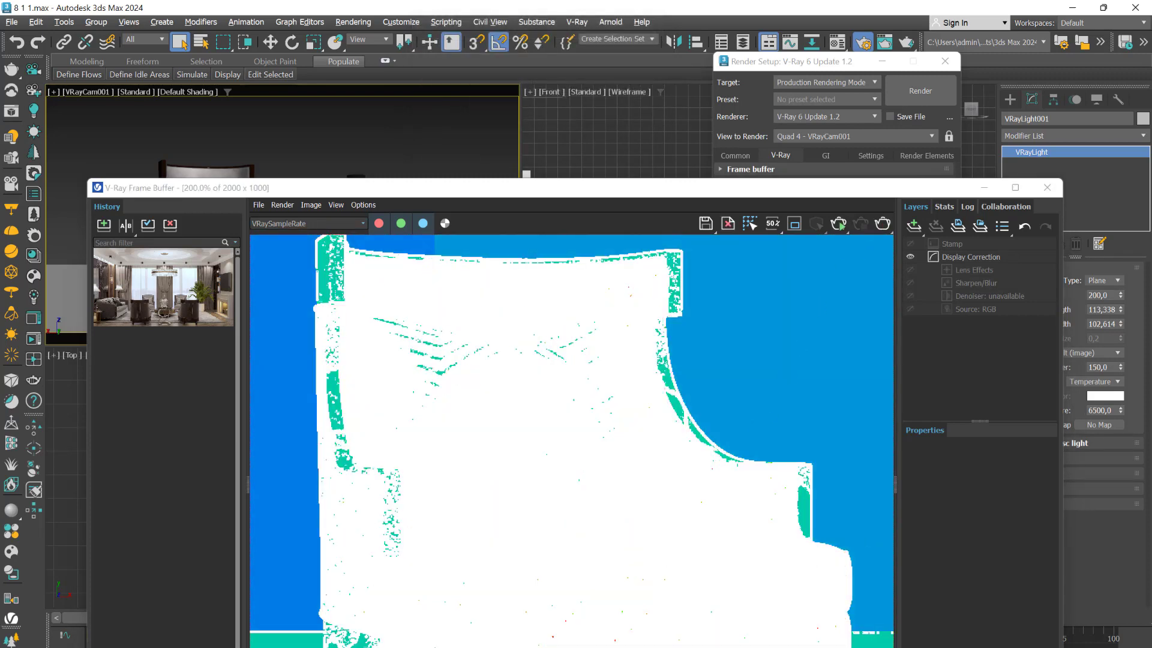
- Check the white-area explanation in Photoshop against the Progressive sampler's noise threshold setting in 3ds Max
click(774, 591)
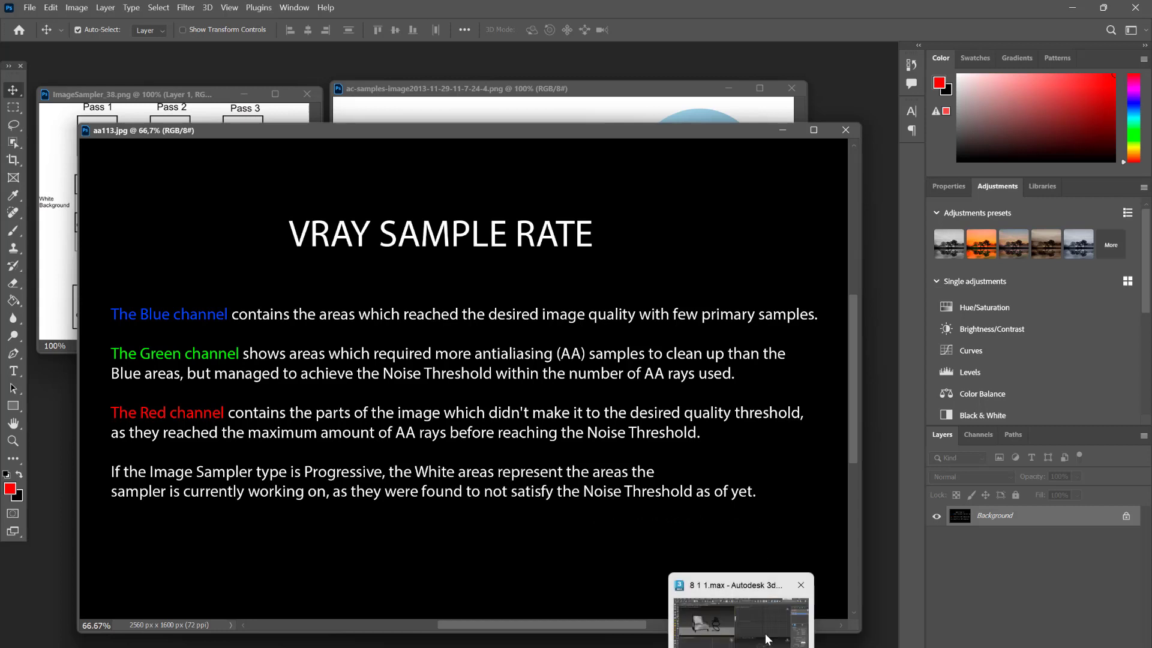
click(768, 636)
drag(791, 193, 815, 491)
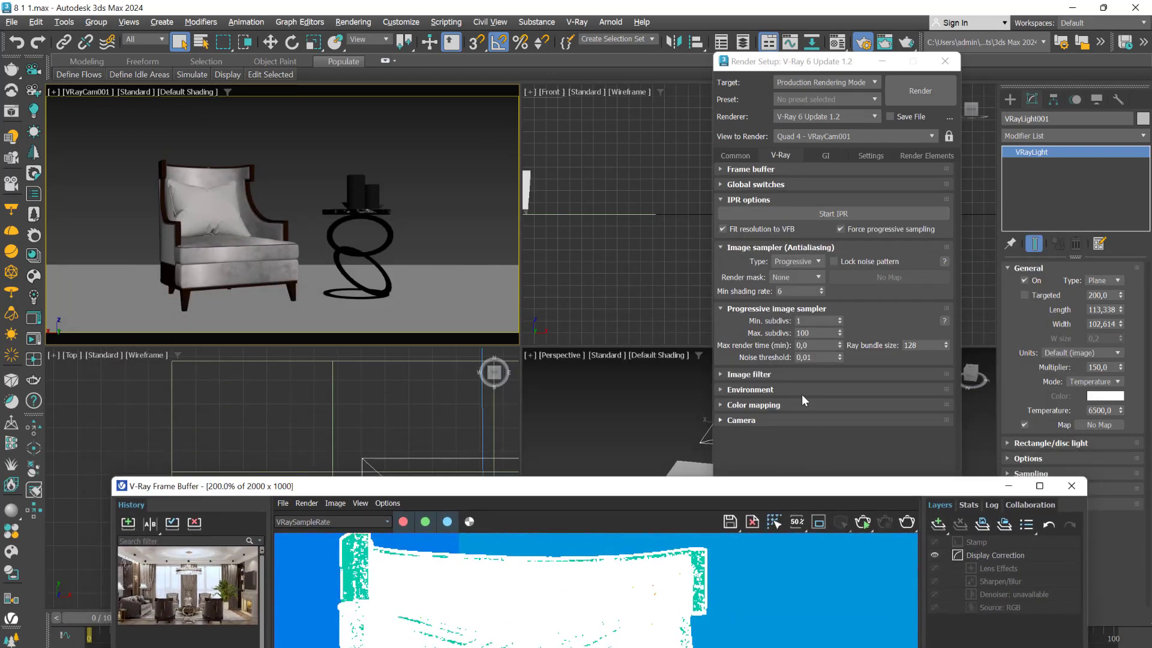
drag(816, 357, 789, 357)
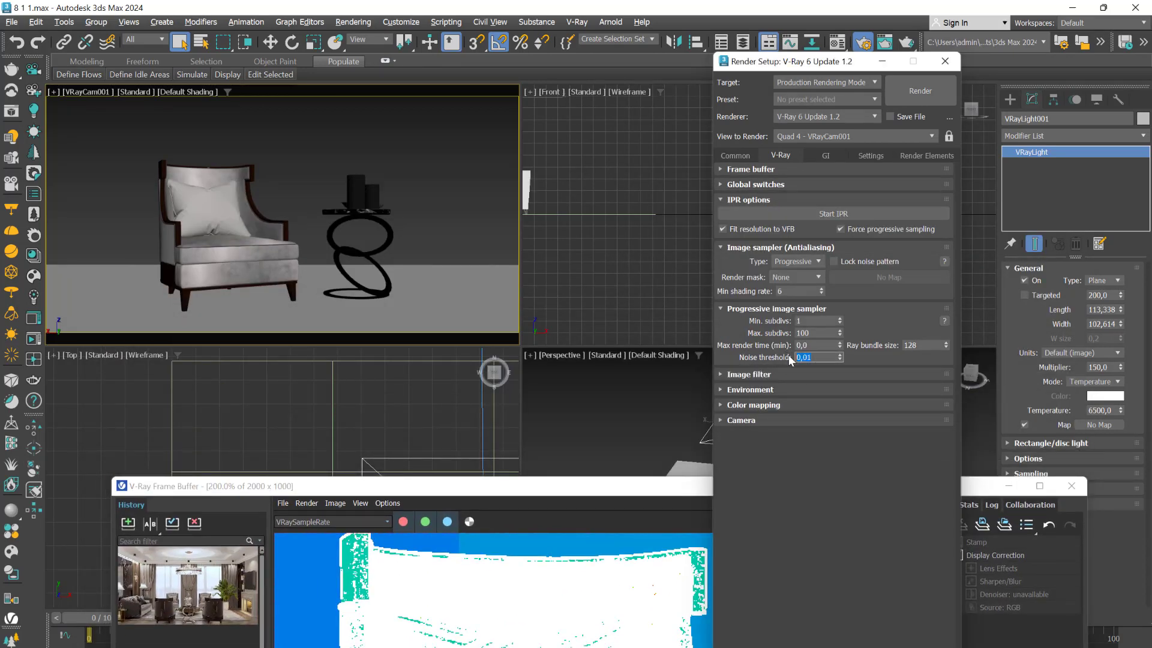
- Examine the whole armchair and table in the sample rate pass and compare it with the Photoshop color notes
drag(591, 486, 557, 112)
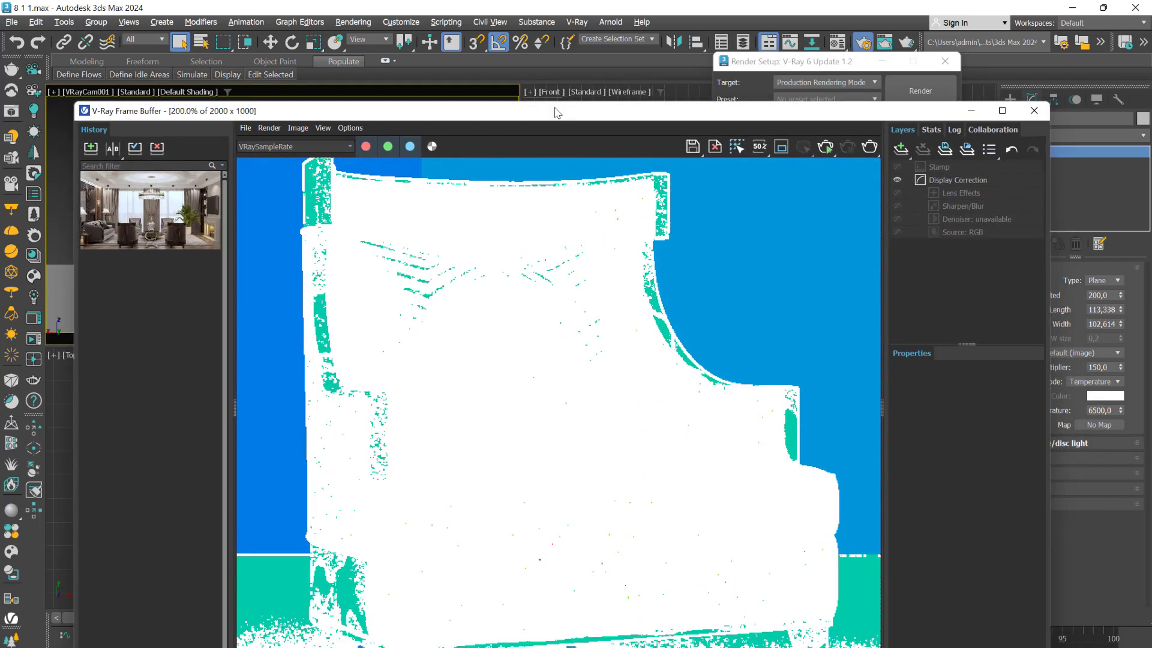
scroll(690, 504, down, 3)
mouse_move(800, 647)
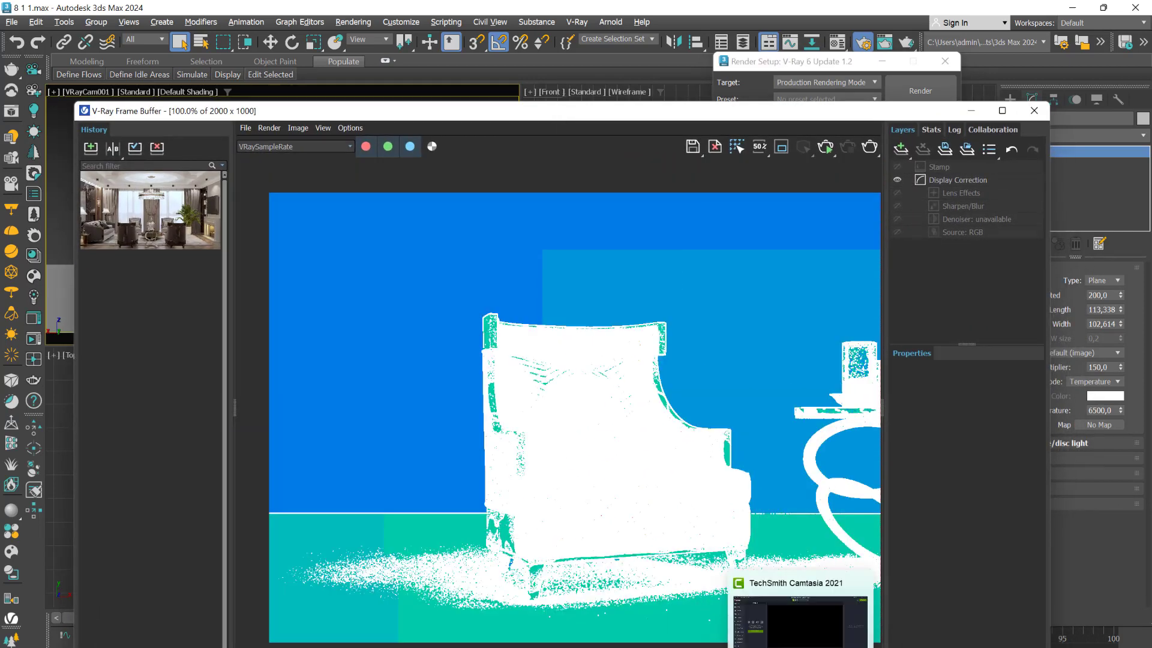
click(612, 641)
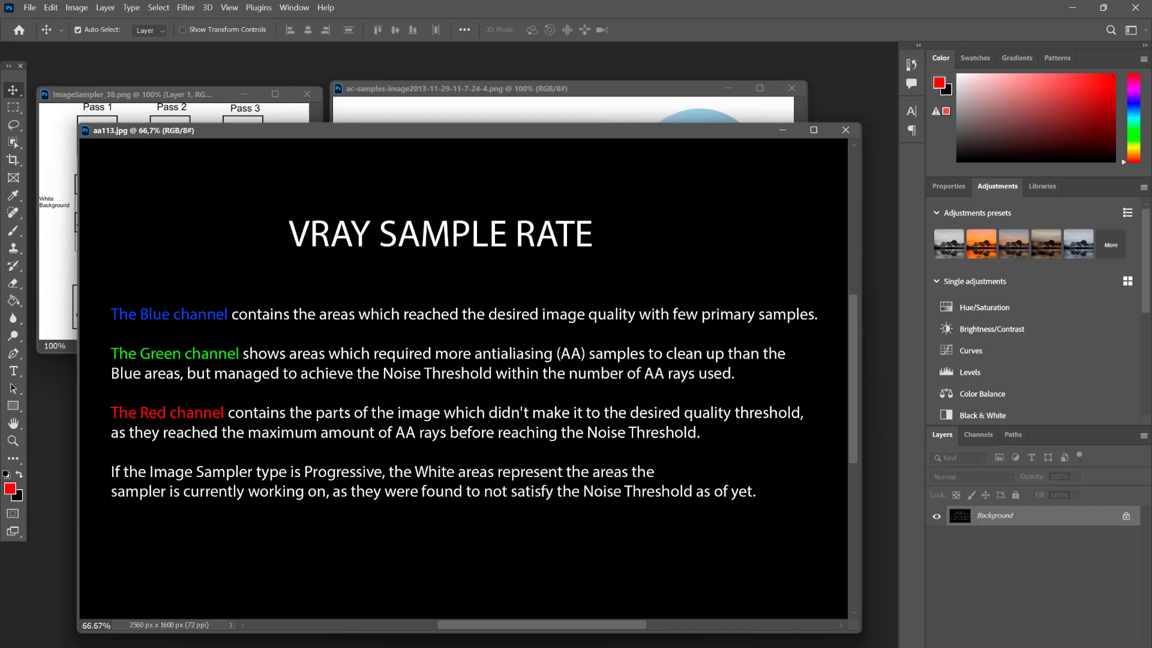
click(703, 586)
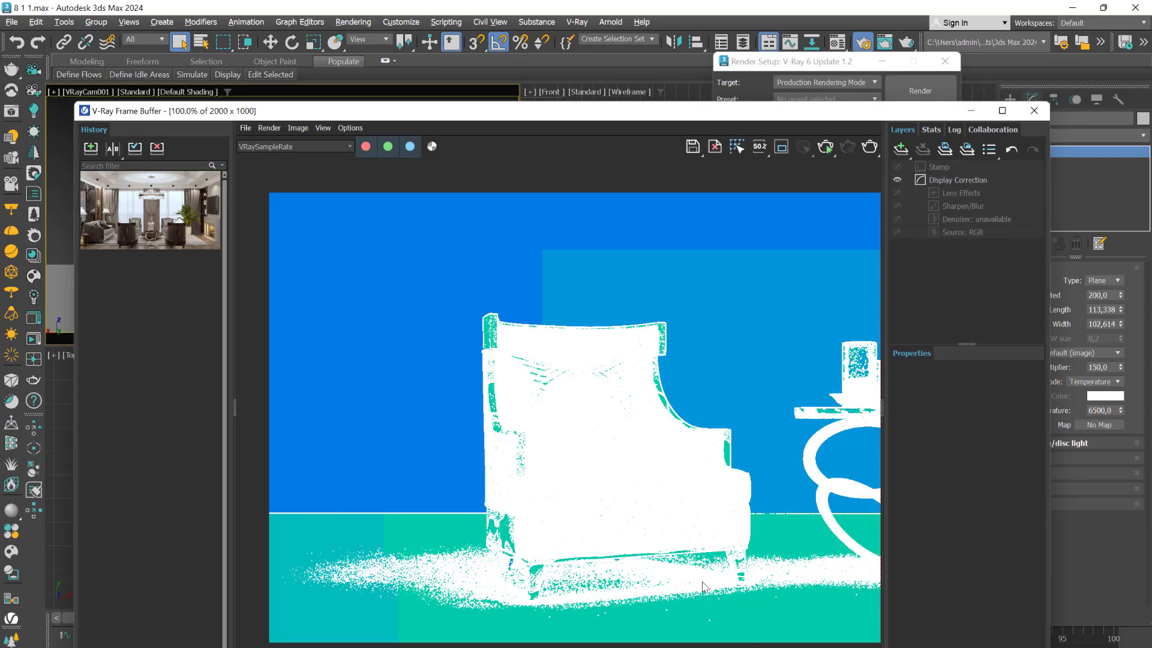
scroll(435, 313, down, 2)
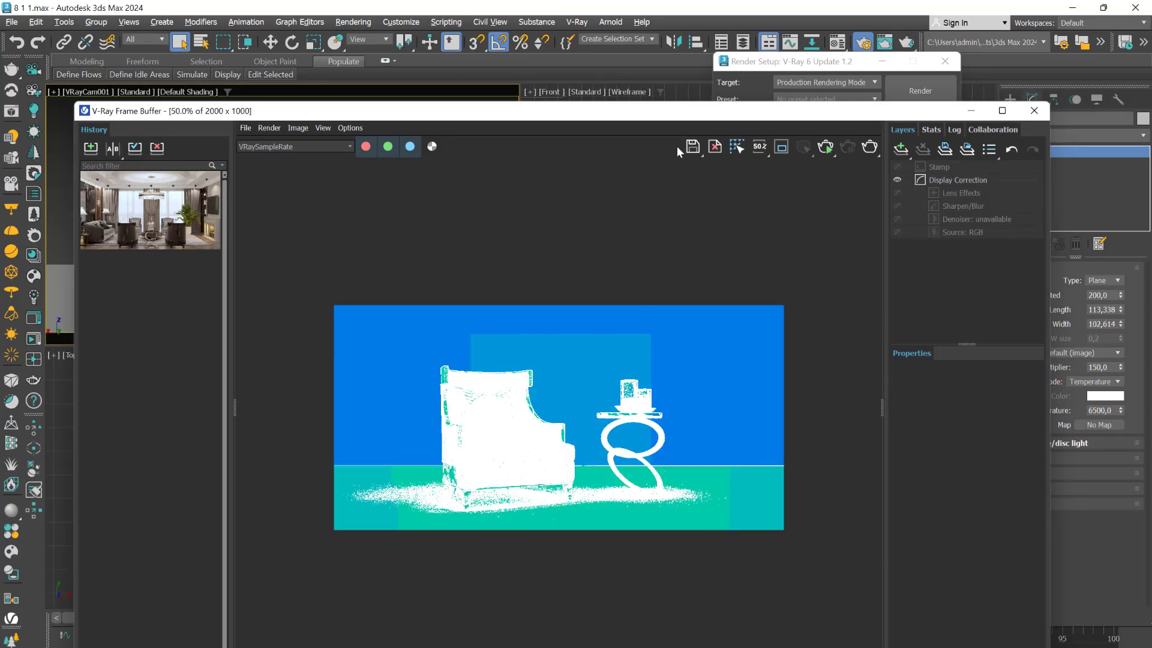
- Run an interactive (IPR) render of the sample rate pass, inspect the floor around the armchair's legs, and stop the rendering
drag(676, 118, 673, 270)
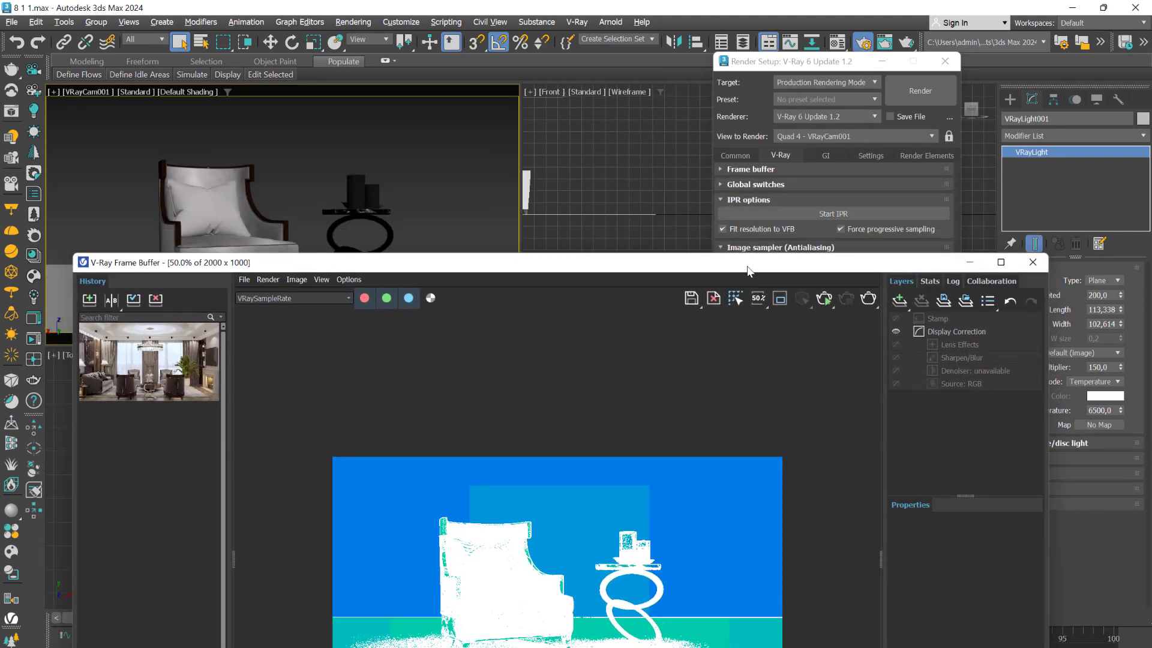
click(831, 214)
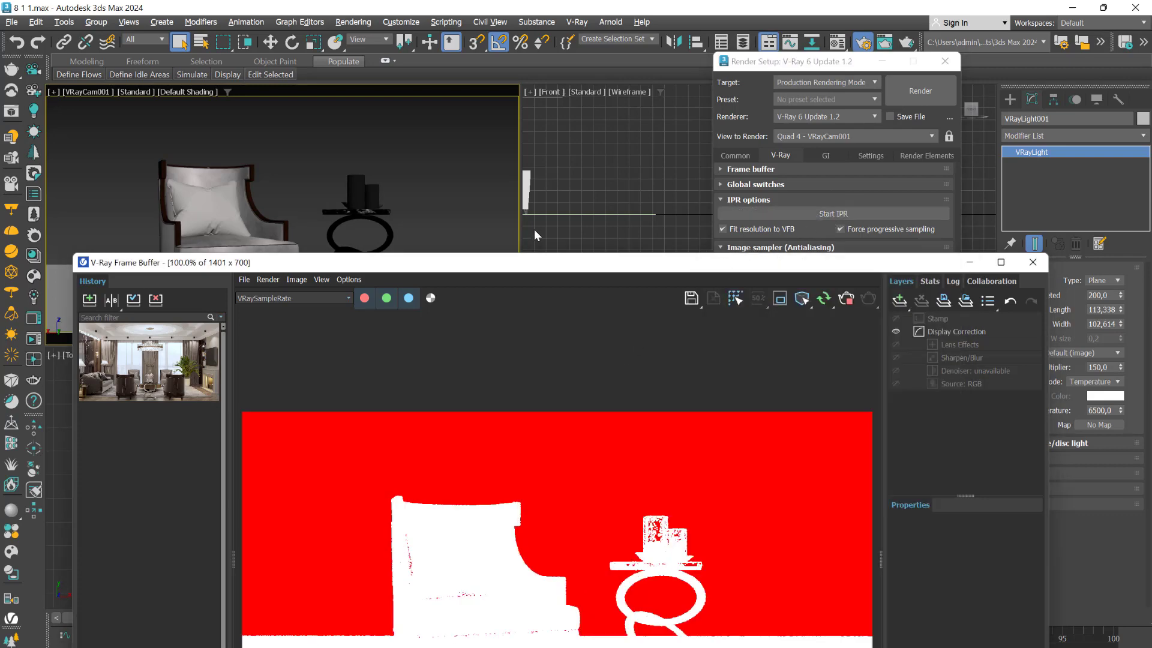
drag(537, 262, 573, 122)
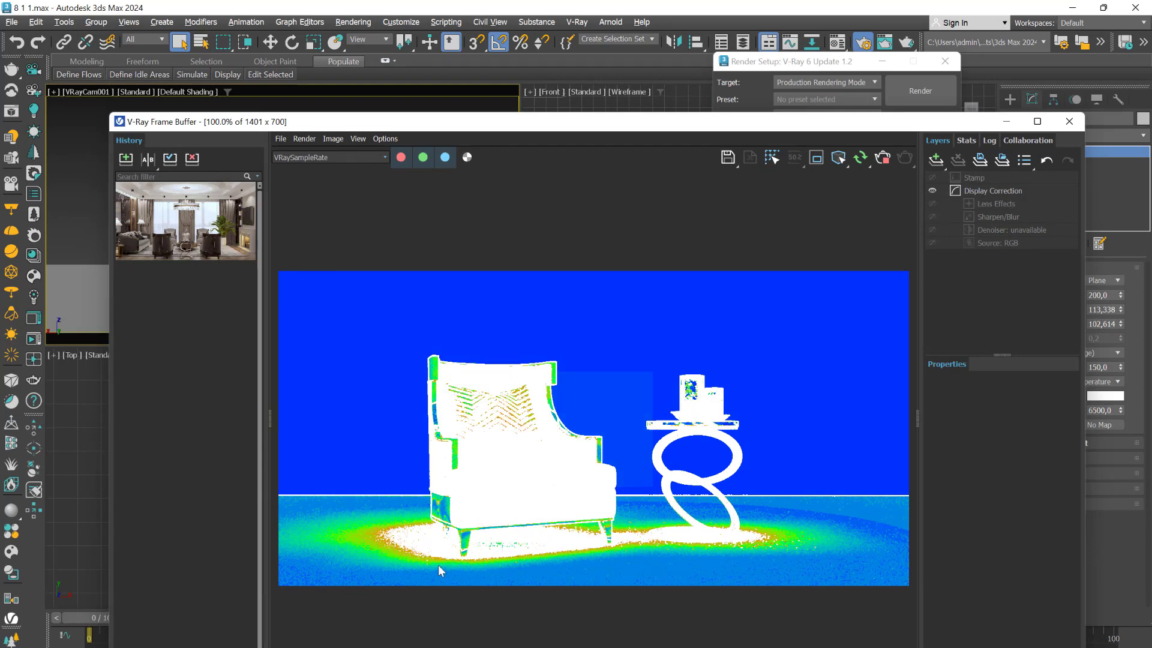
scroll(397, 560, up, 3)
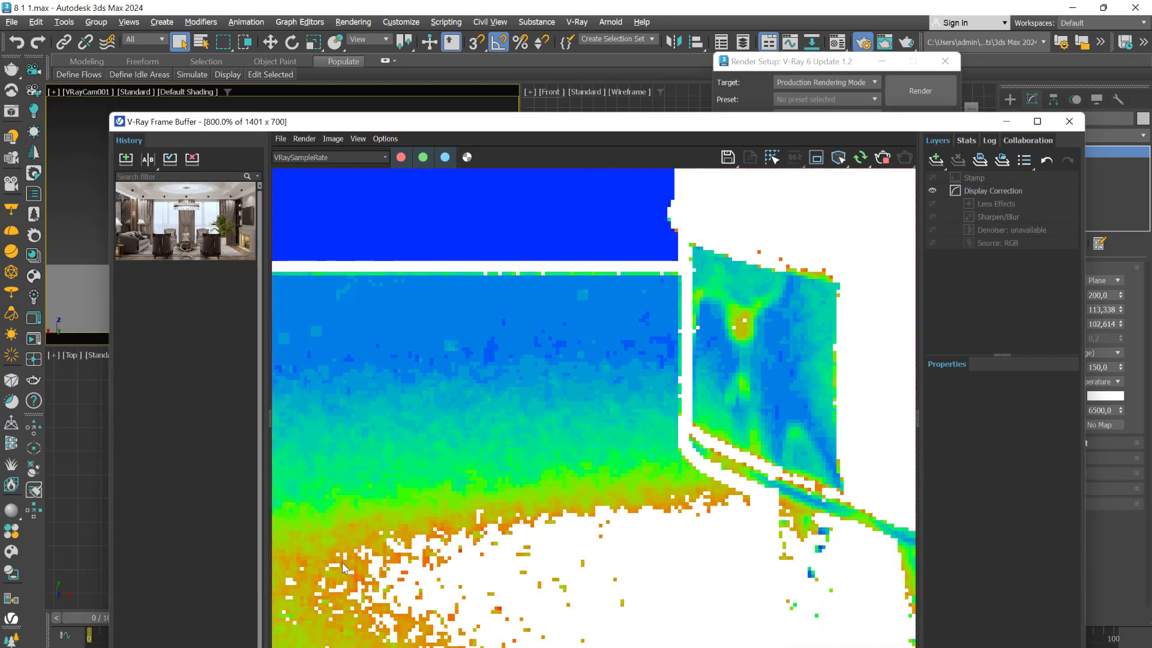
scroll(411, 541, down, 2)
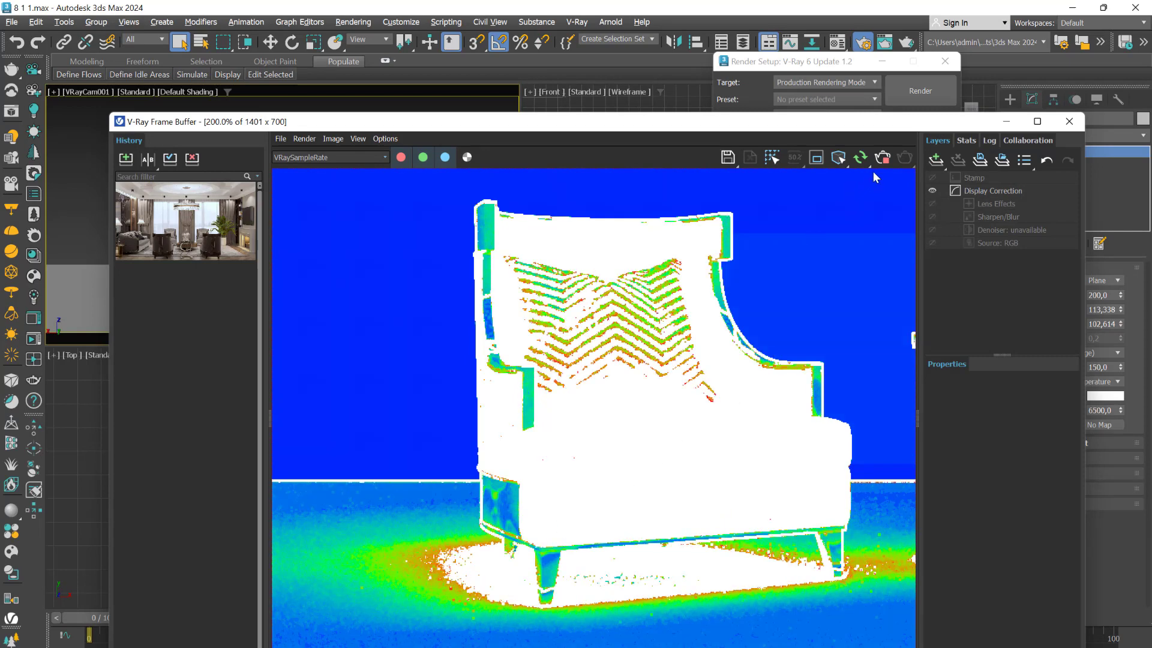
click(885, 161)
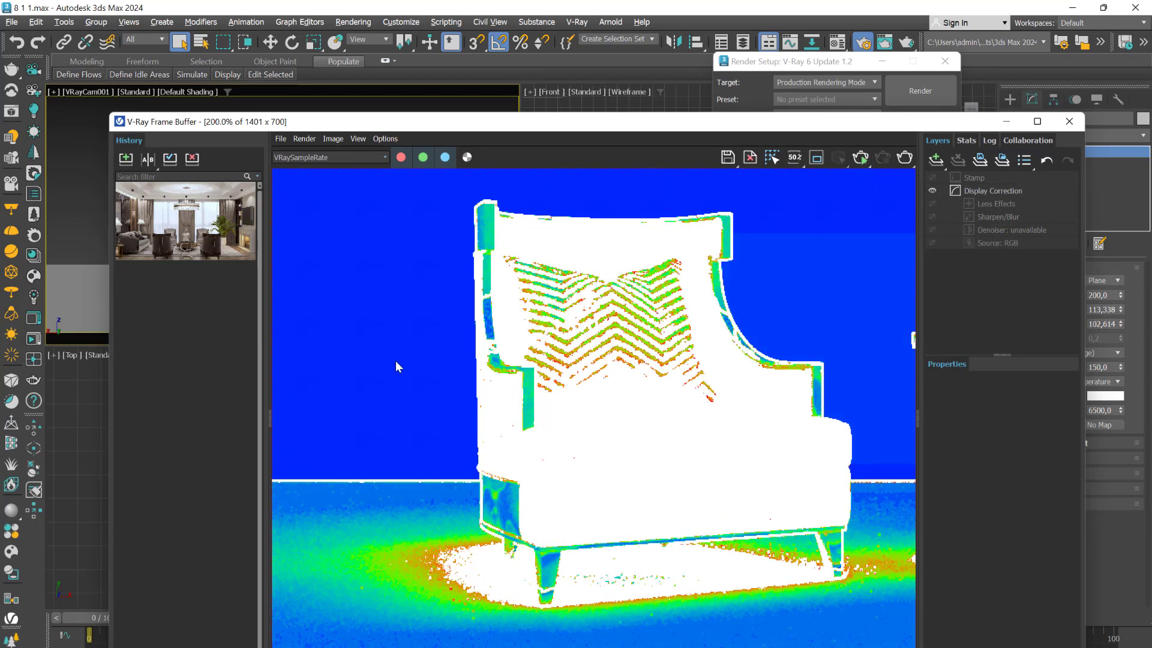
- Compare the full armchair and table in the sample rate pass with the color notes in Photoshop and return to 3ds Max
scroll(396, 366, down, 1)
mouse_move(771, 645)
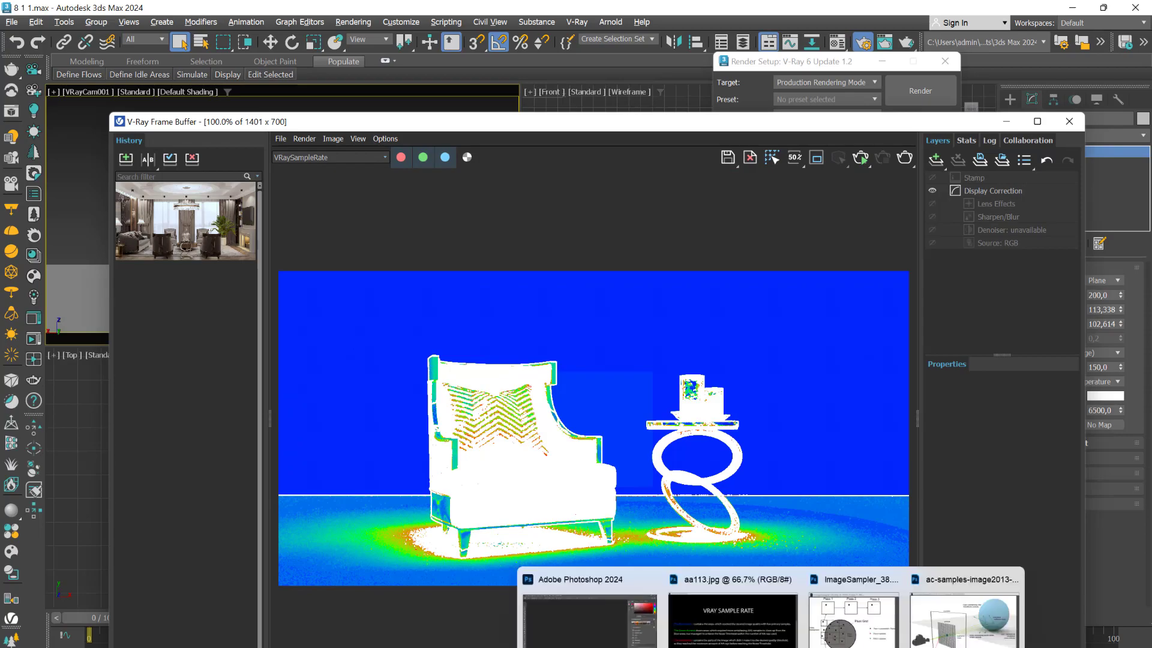
click(594, 606)
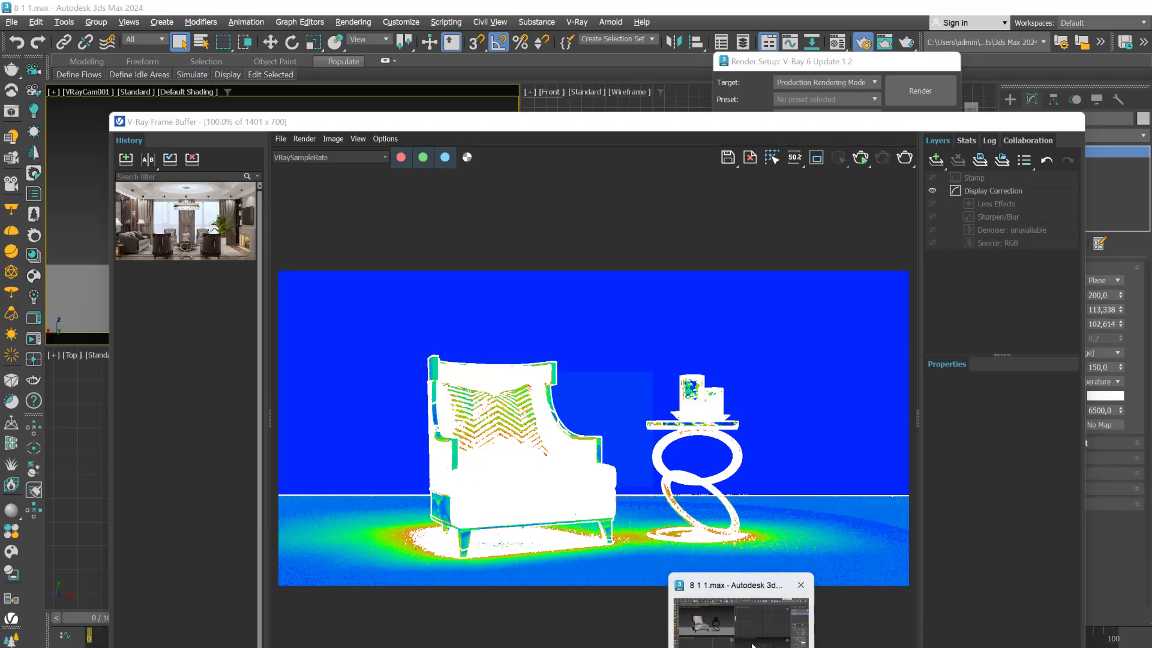
click(744, 643)
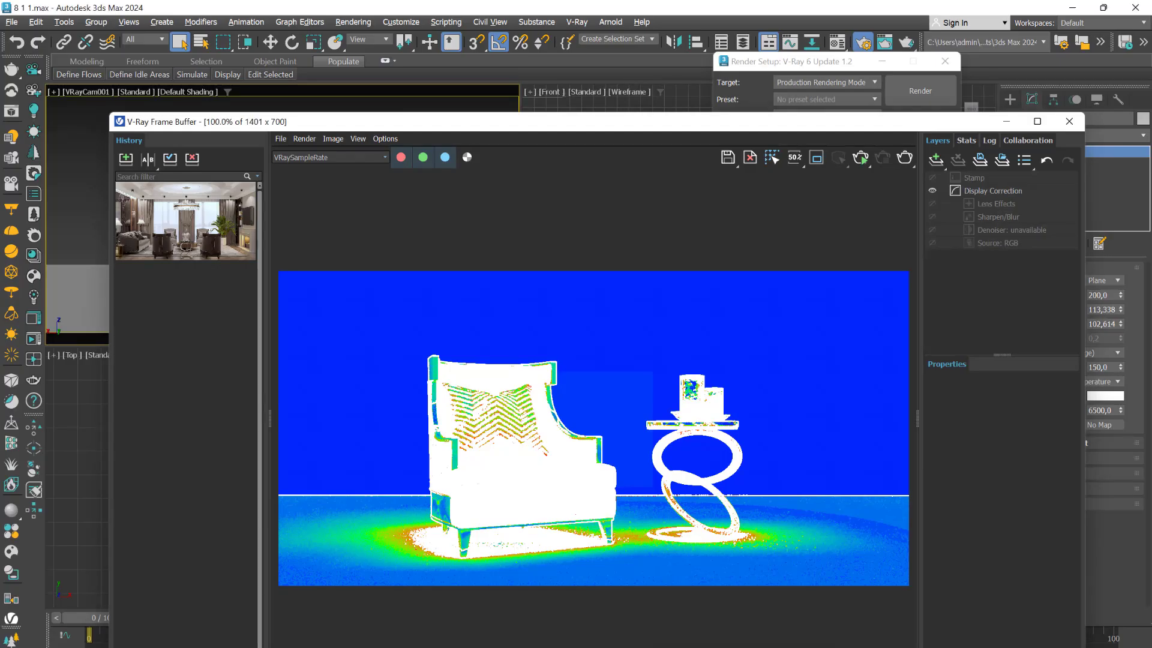
mouse_move(600, 644)
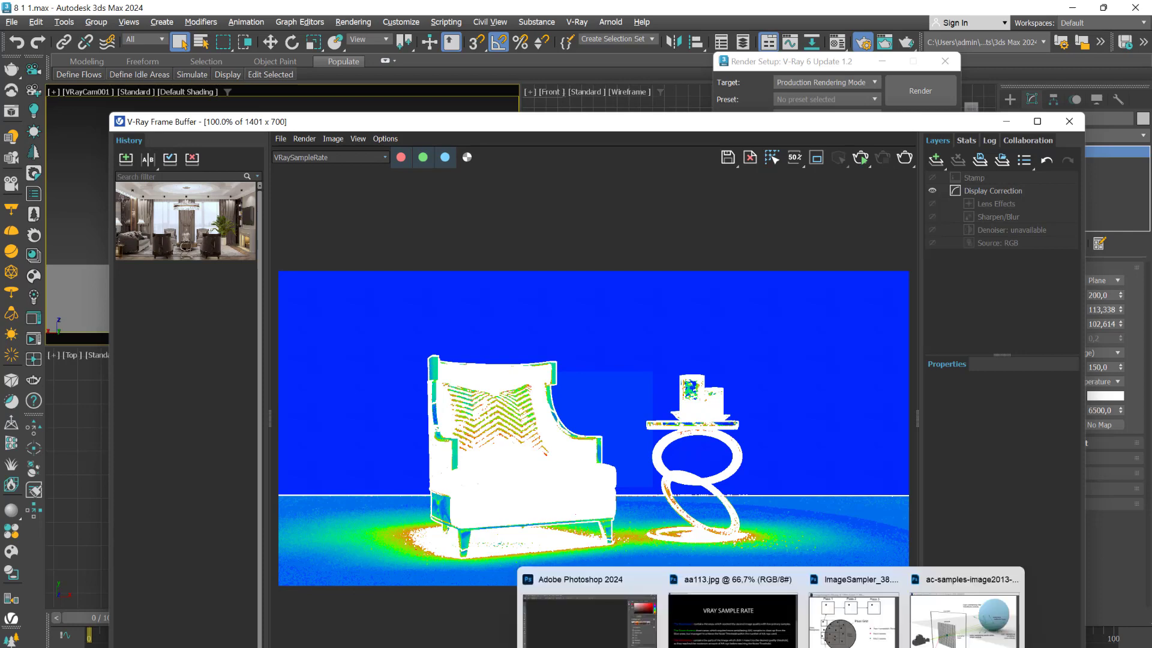
click(740, 630)
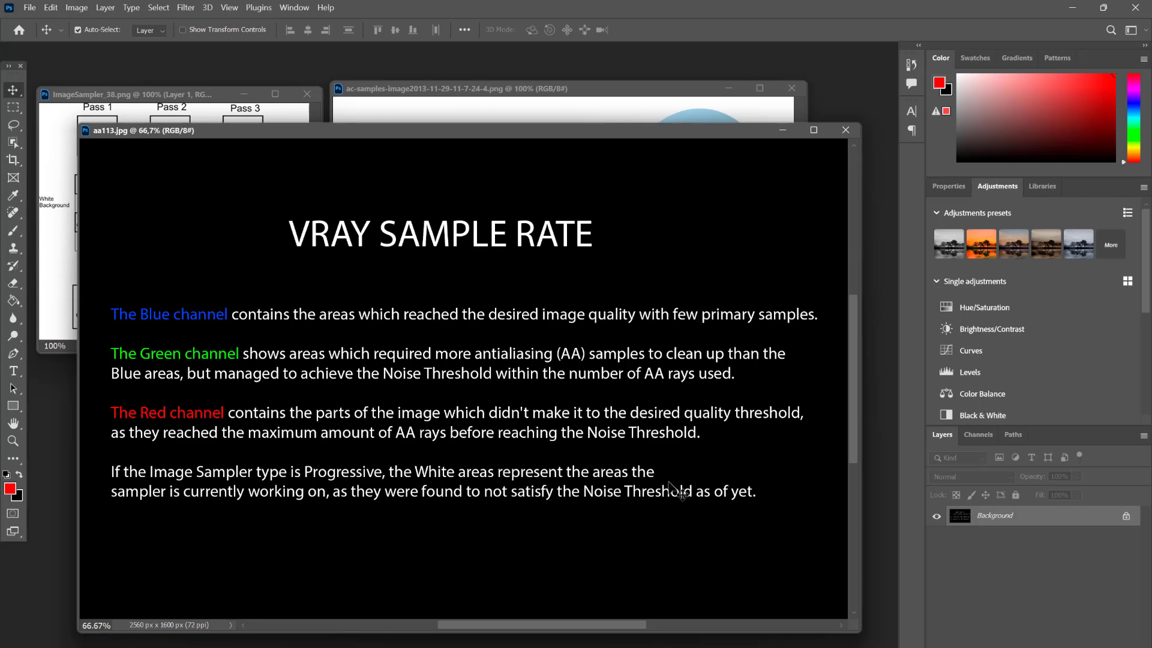
click(760, 641)
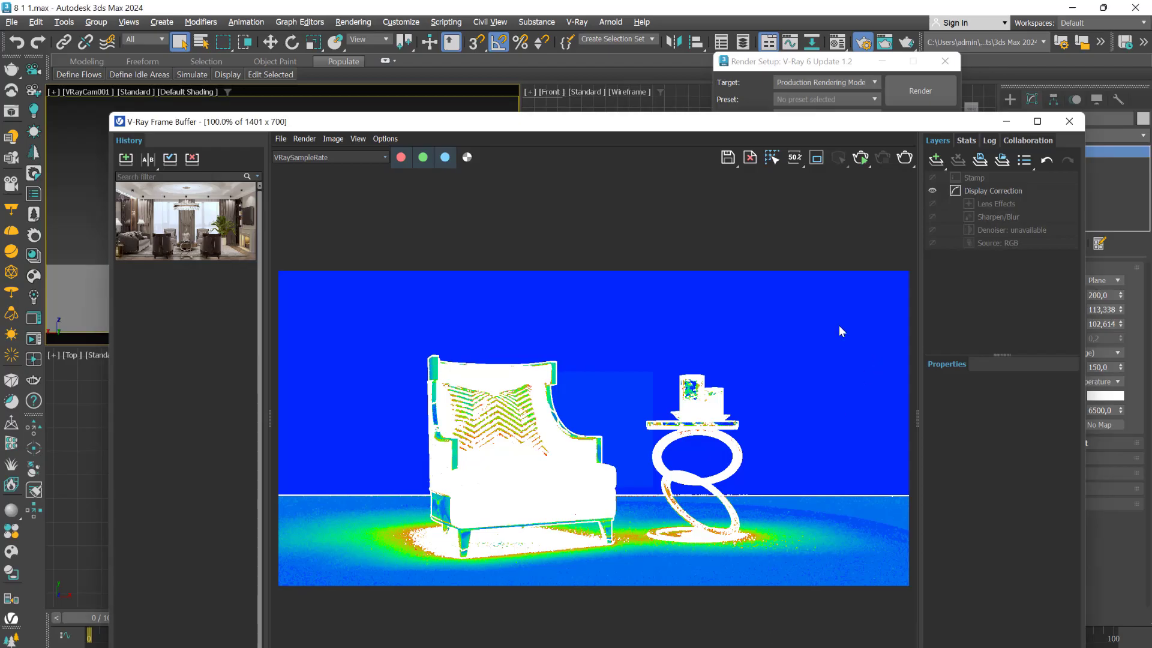
- Uncover the Render Setup window to examine the Progressive sampler's noise threshold, and bring the sample rate render back into view
drag(783, 134, 781, 235)
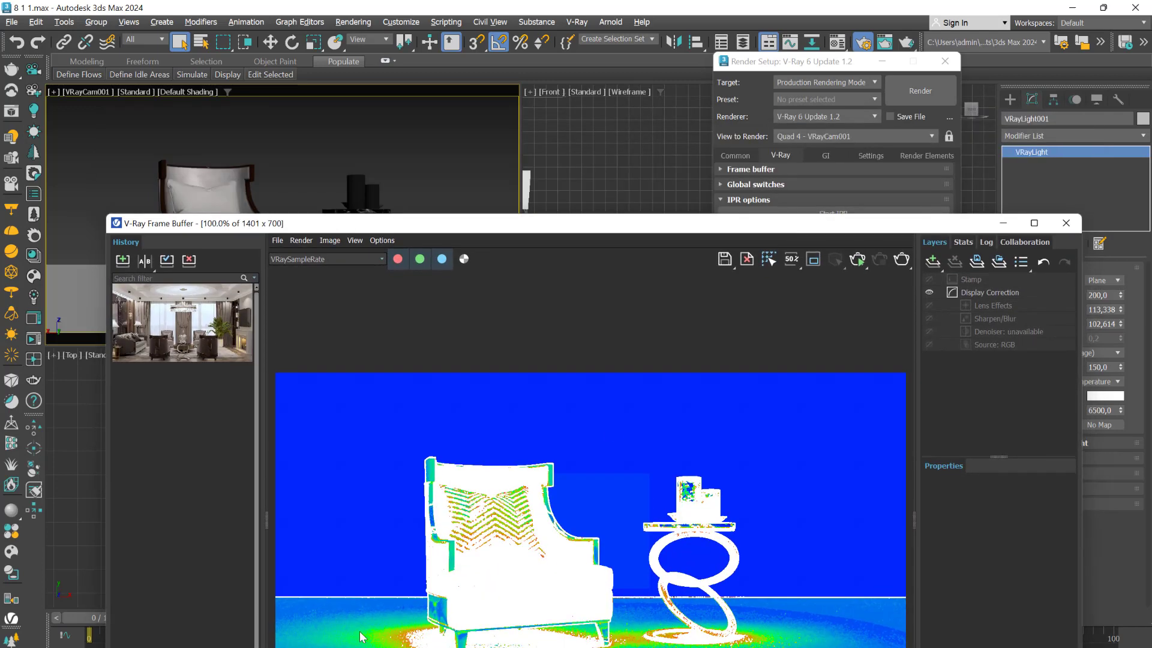
drag(698, 226, 723, 494)
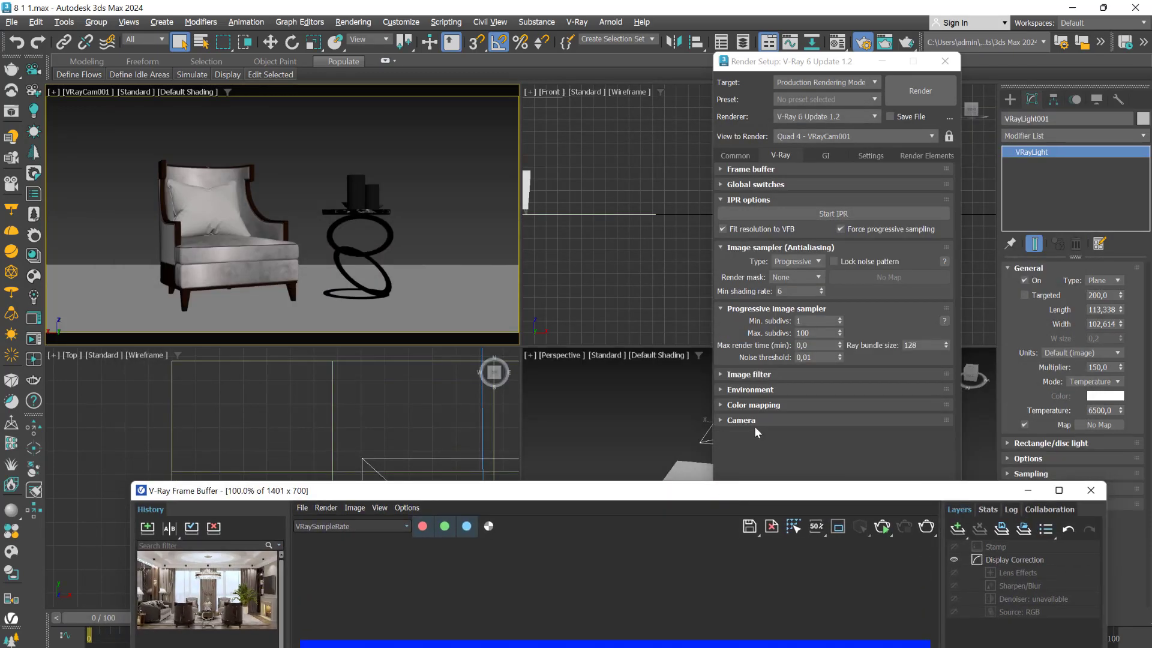
drag(821, 358, 791, 359)
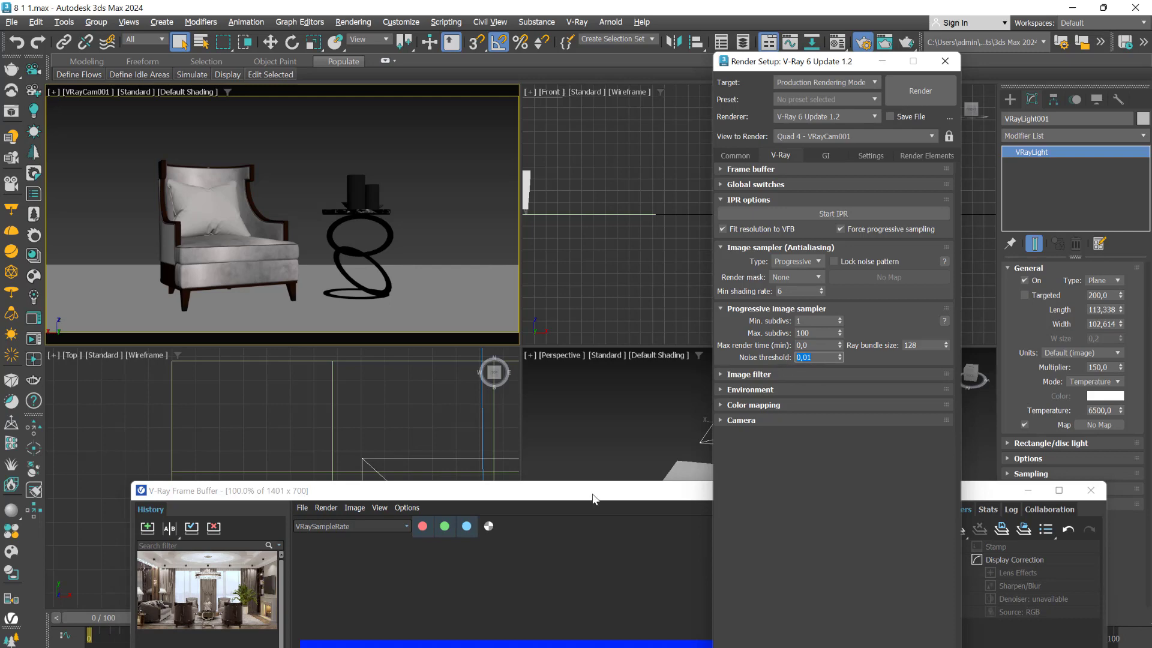
drag(593, 499, 554, 135)
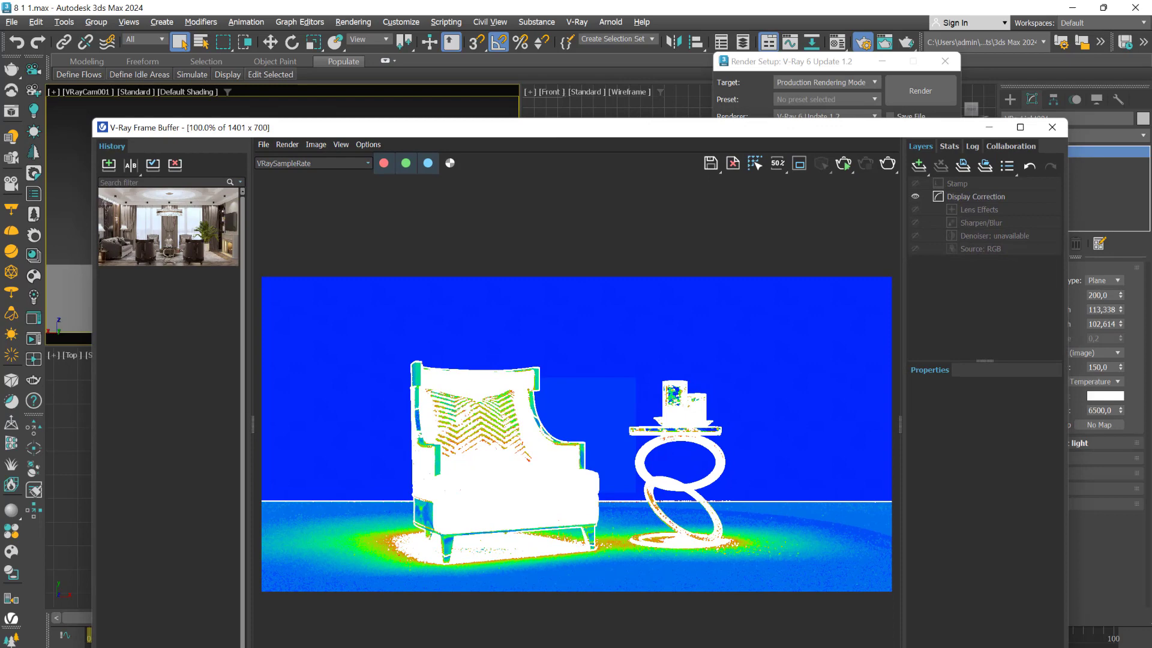
- Switch to Photoshop and move the aa113.jpg notes aside to examine the pixel-pass and camera-ray diagrams behind them
mouse_move(771, 647)
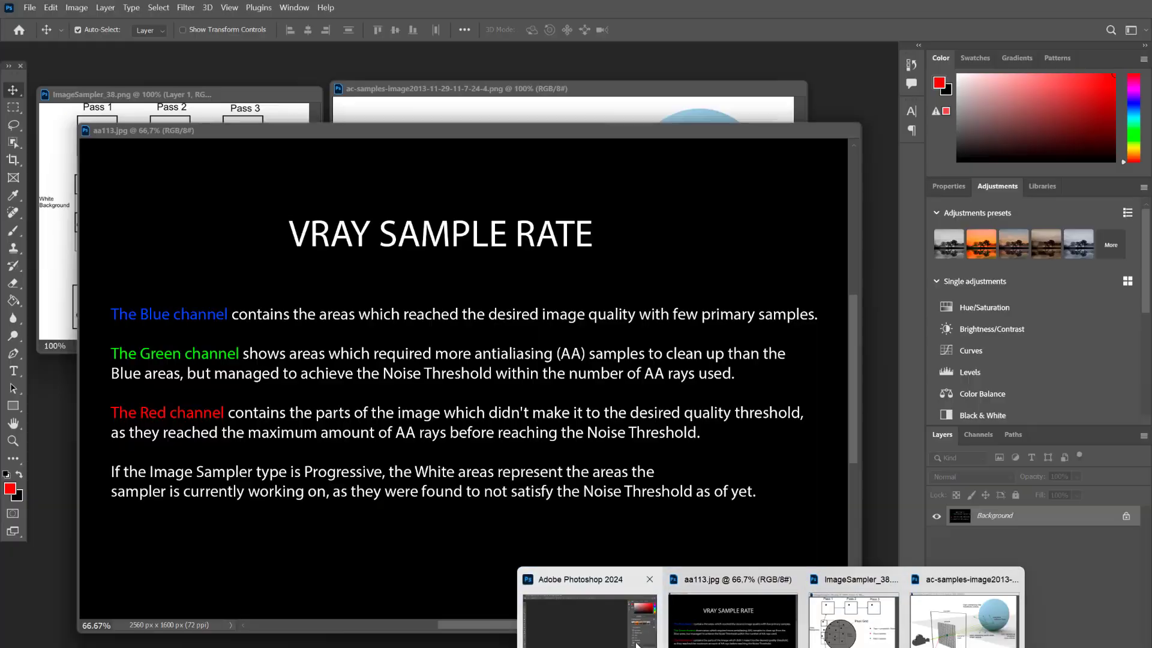
click(637, 645)
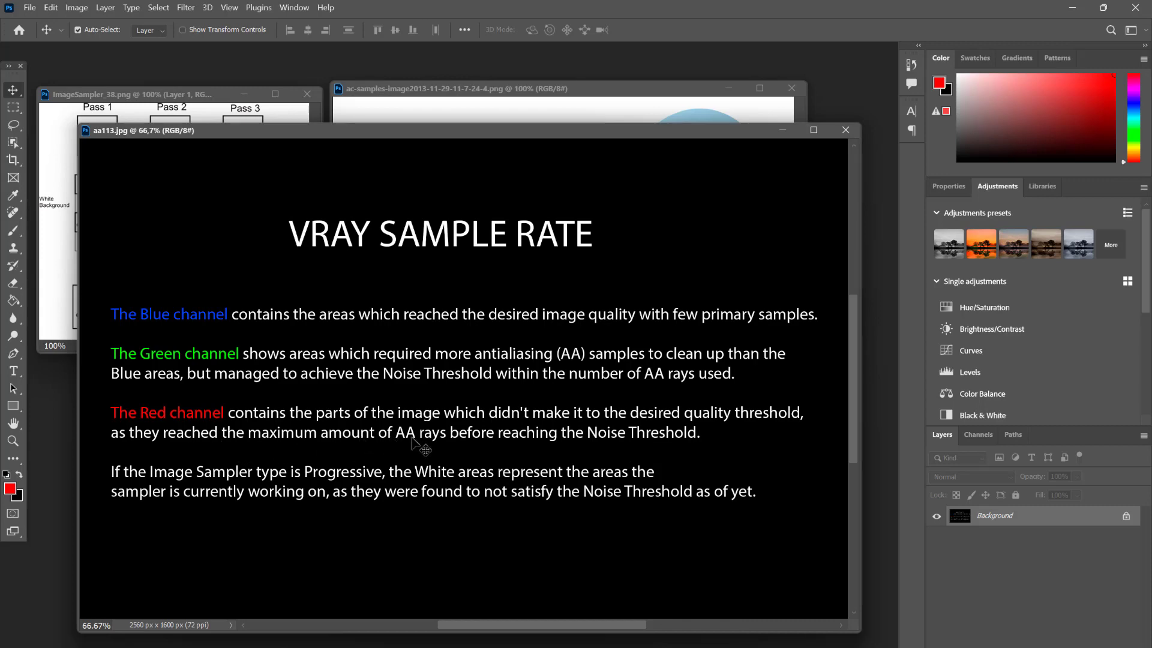
drag(461, 129, 584, 380)
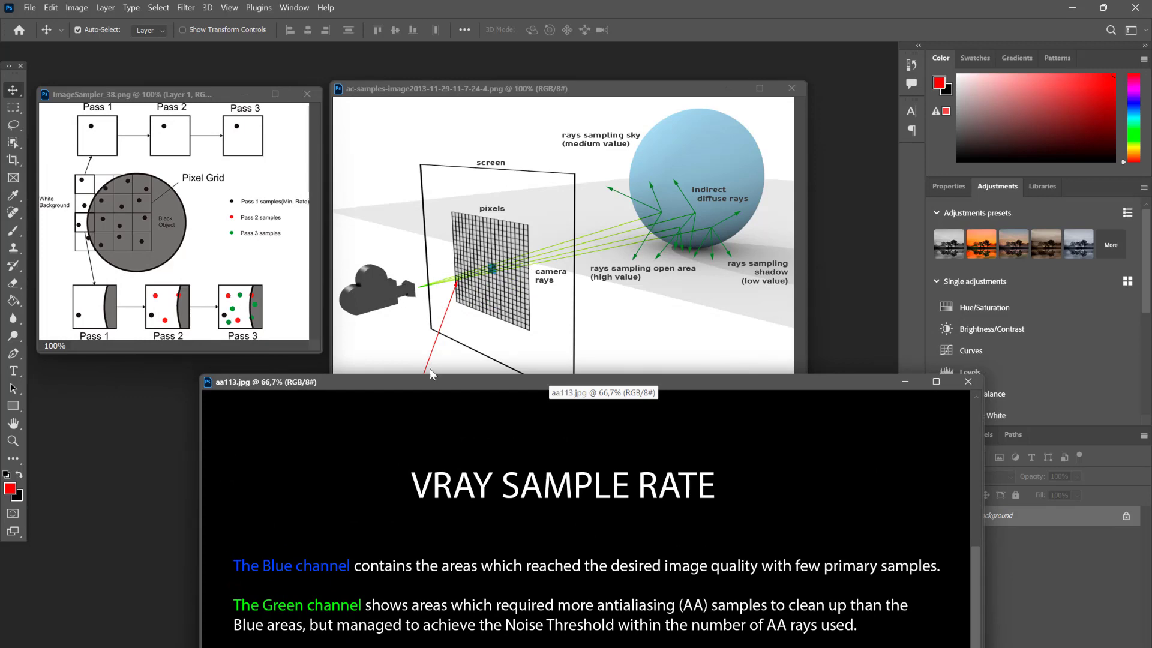
drag(430, 373, 372, 170)
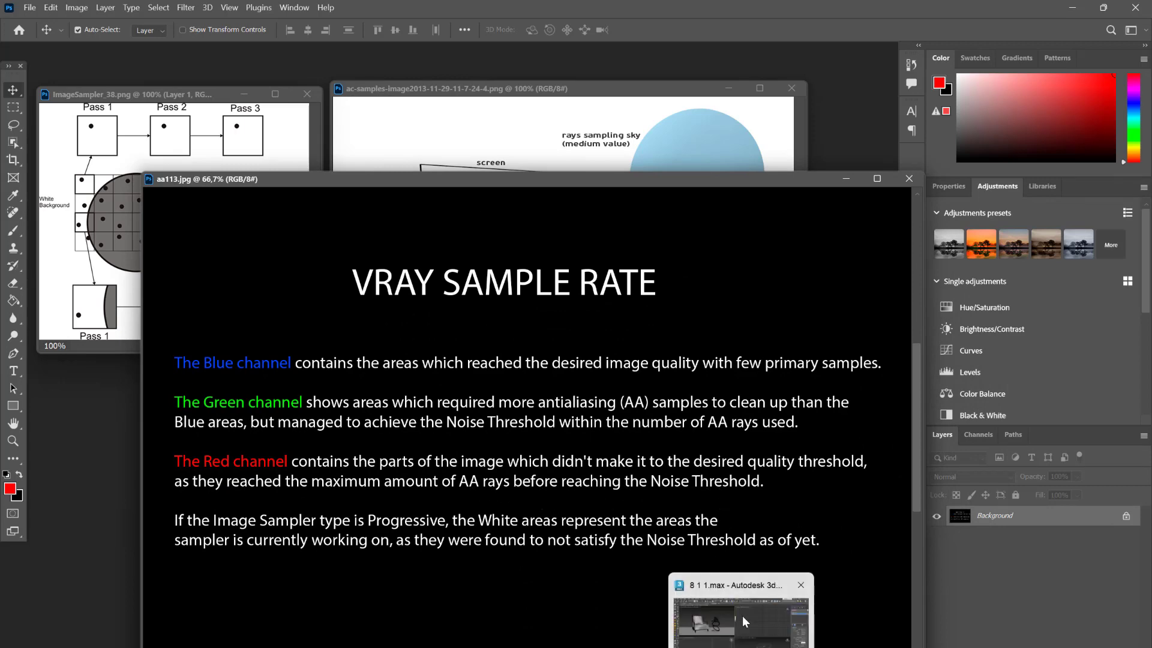
- Switch to 3ds Max, review the Progressive sampler settings, and inspect the sample rate on the floor beside the armchair
click(743, 616)
drag(771, 133, 781, 481)
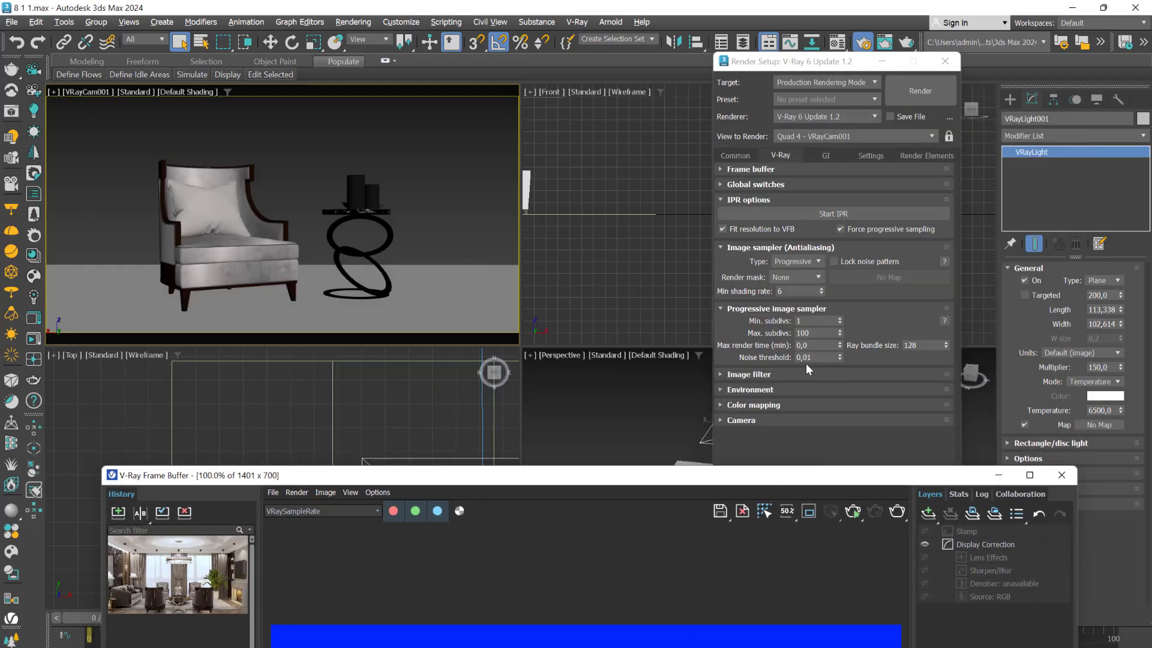
drag(661, 482, 635, 133)
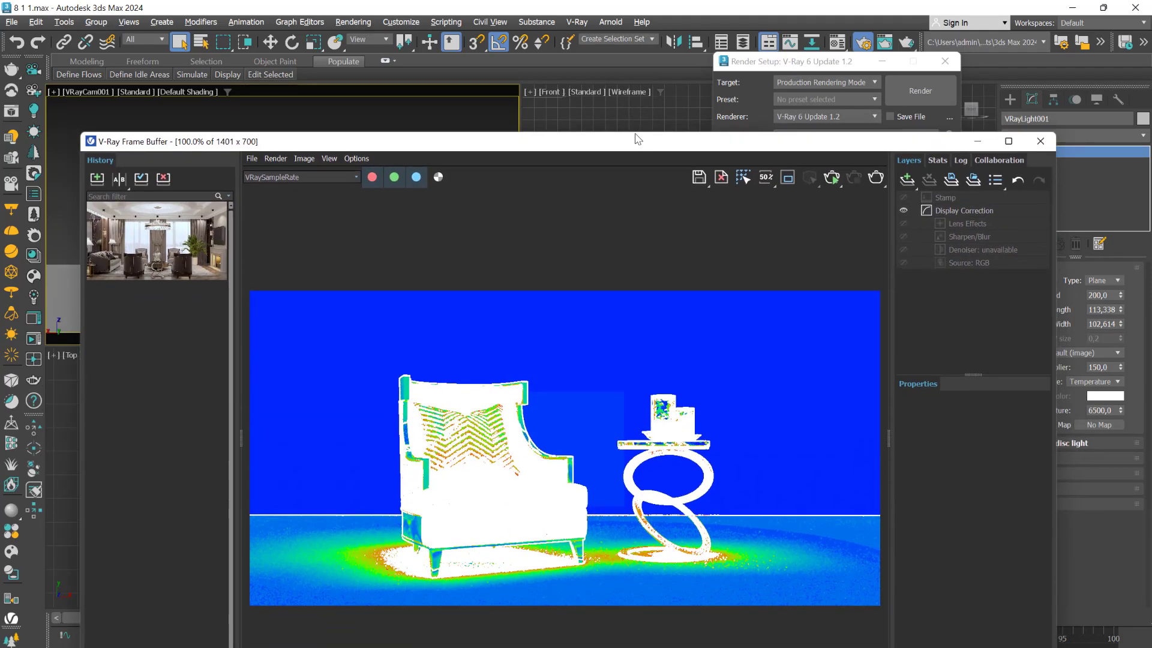
scroll(358, 563, up, 3)
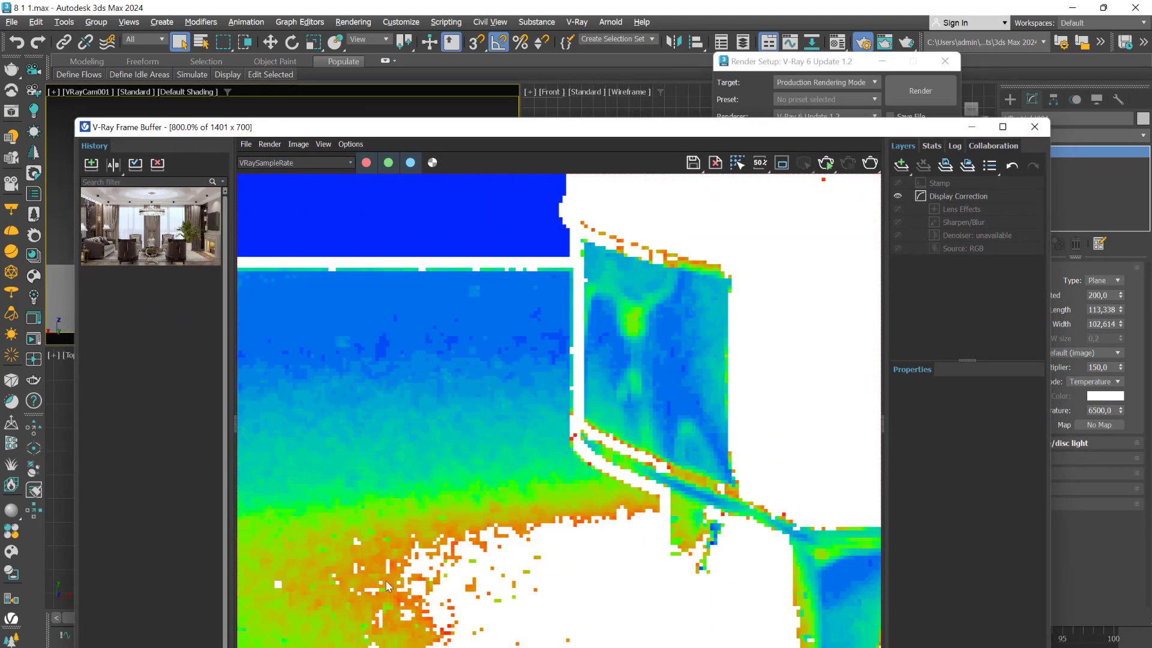
scroll(563, 216, down, 3)
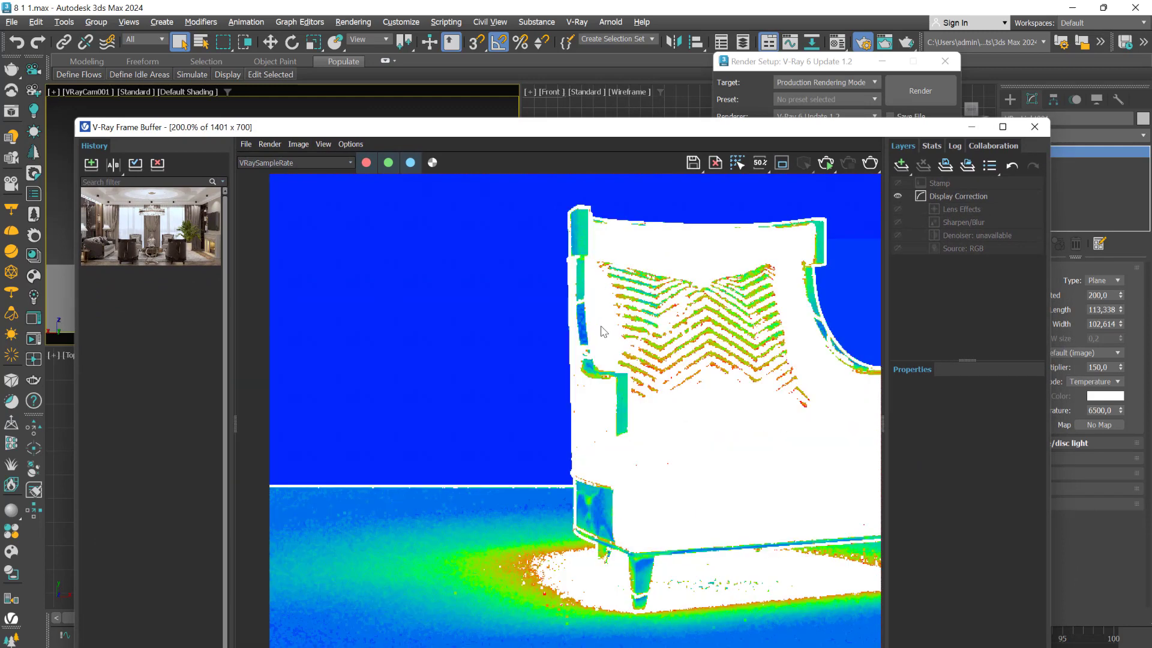
- Keep the image sampler type on Progressive and start a production render of the VRayCam001 view
drag(669, 128, 714, 370)
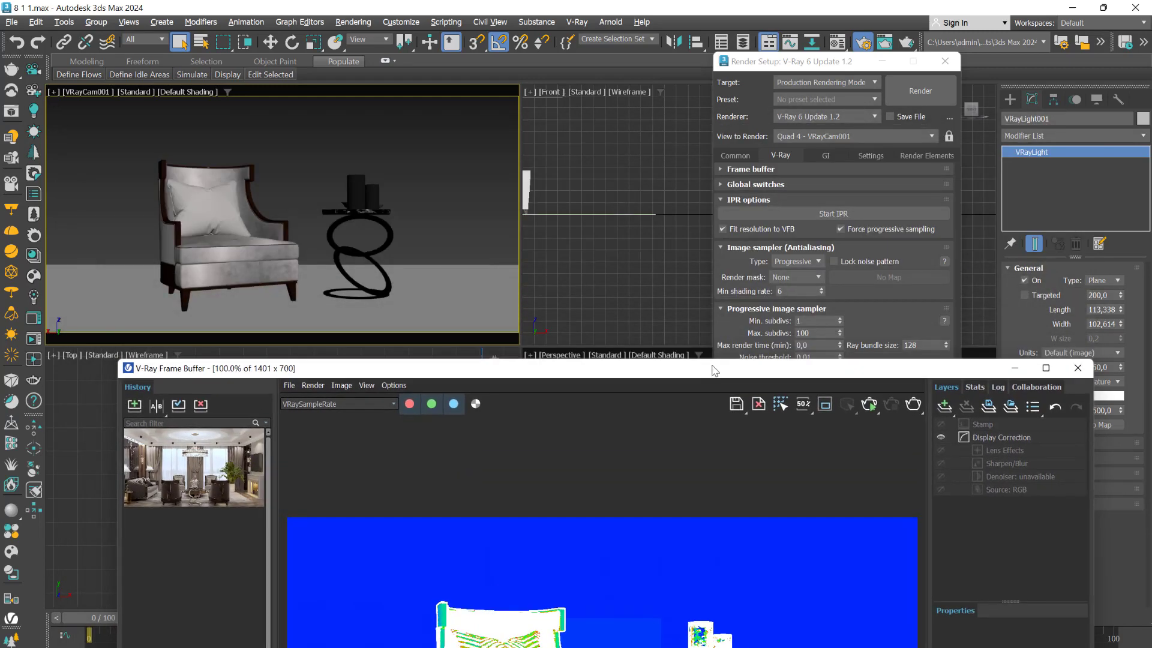
click(792, 261)
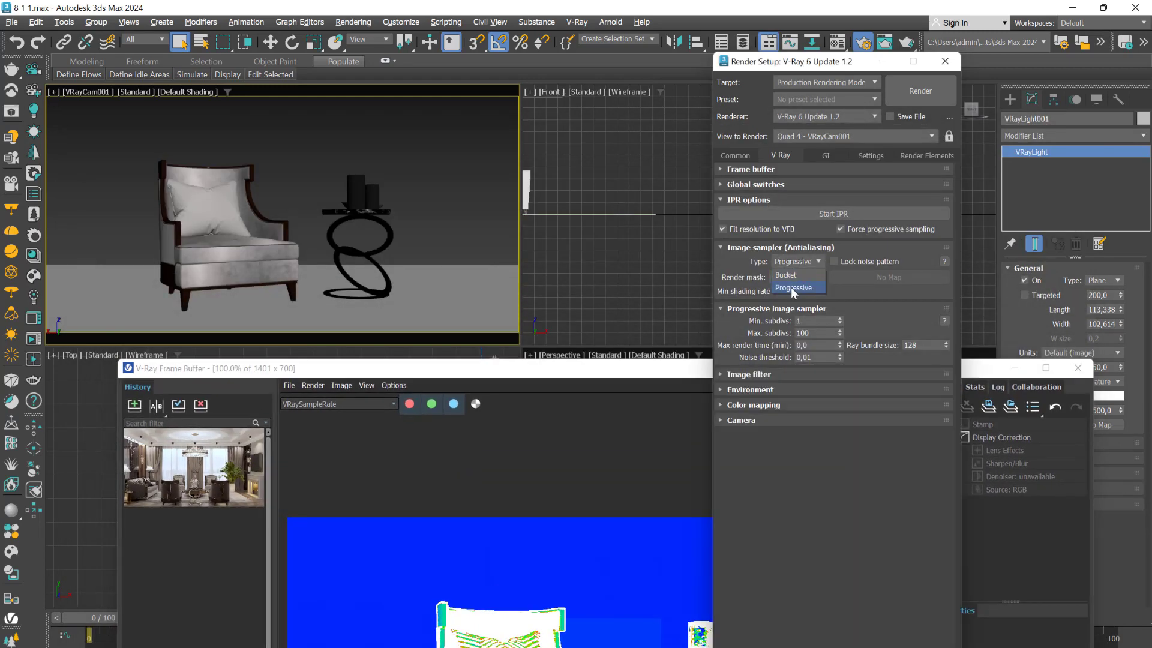
click(792, 288)
click(912, 89)
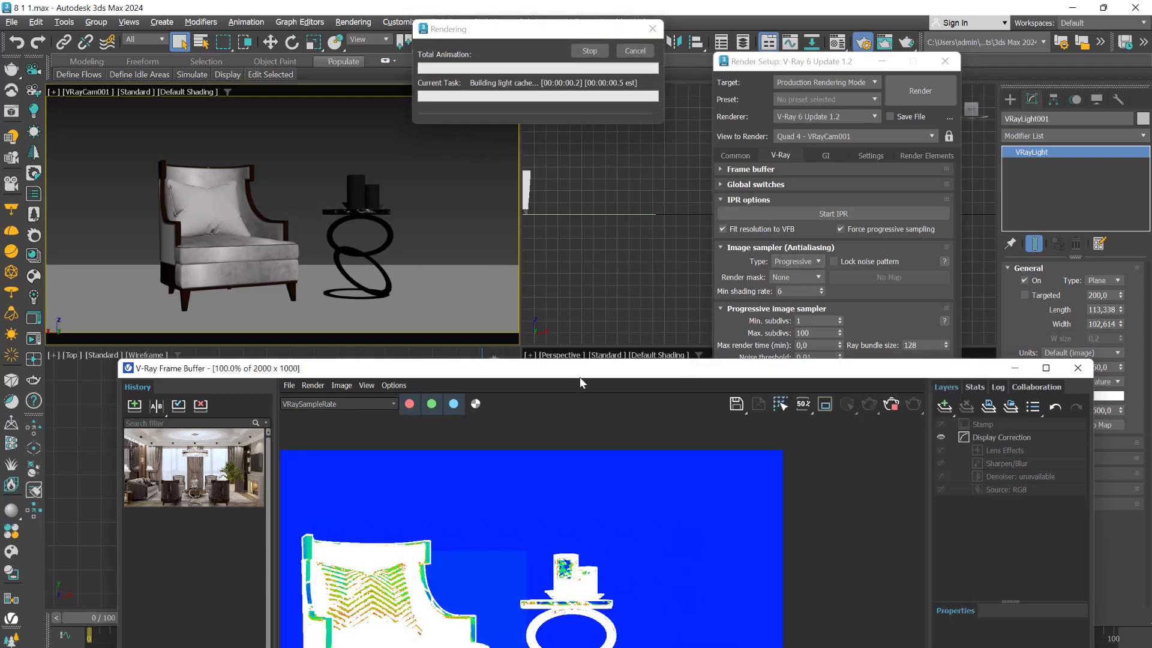
scroll(538, 412, down, 2)
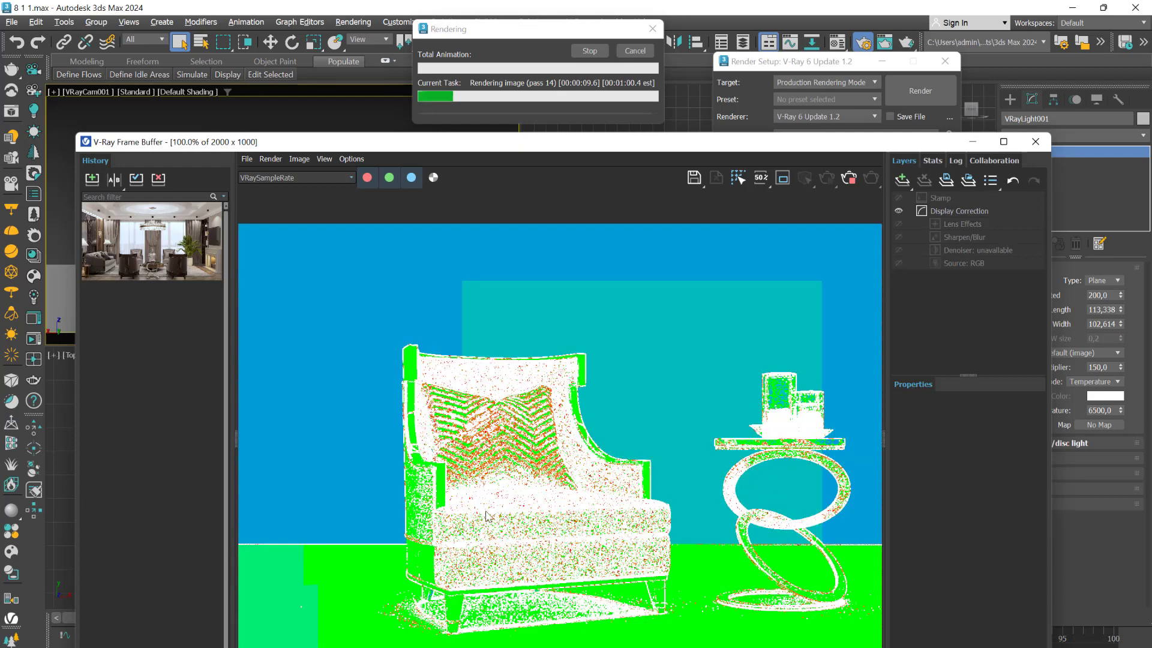
- Inspect the changing sample rate pixels on the floor around the armchair's front leg while the Progressive render runs
scroll(482, 448, up, 2)
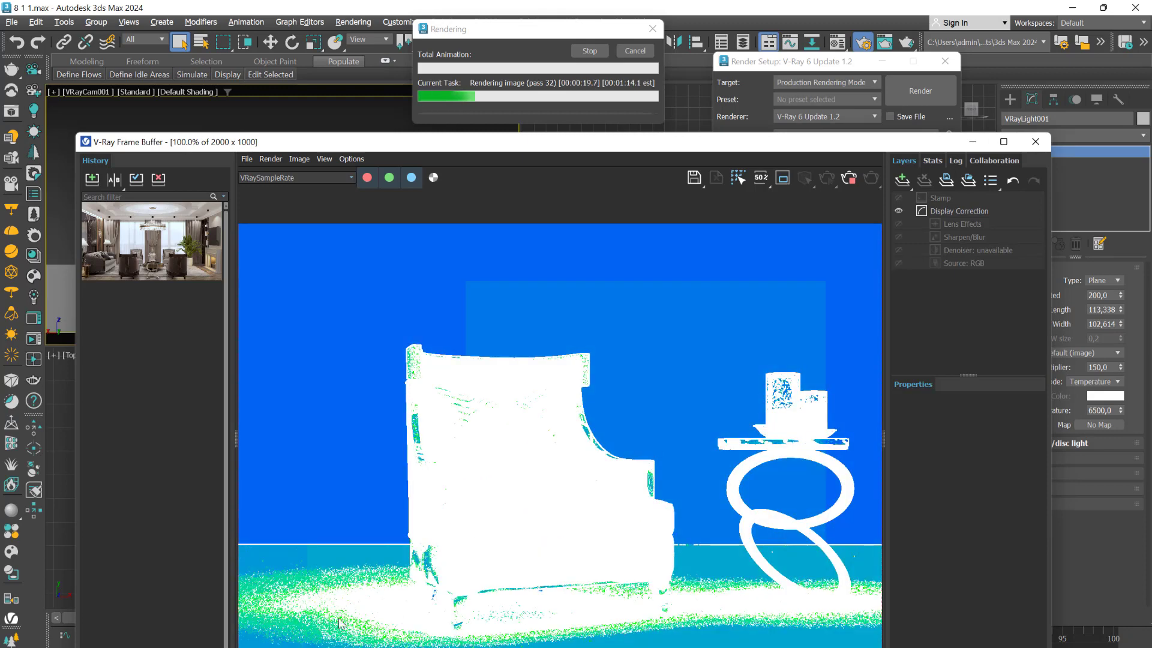
scroll(292, 639, up, 1)
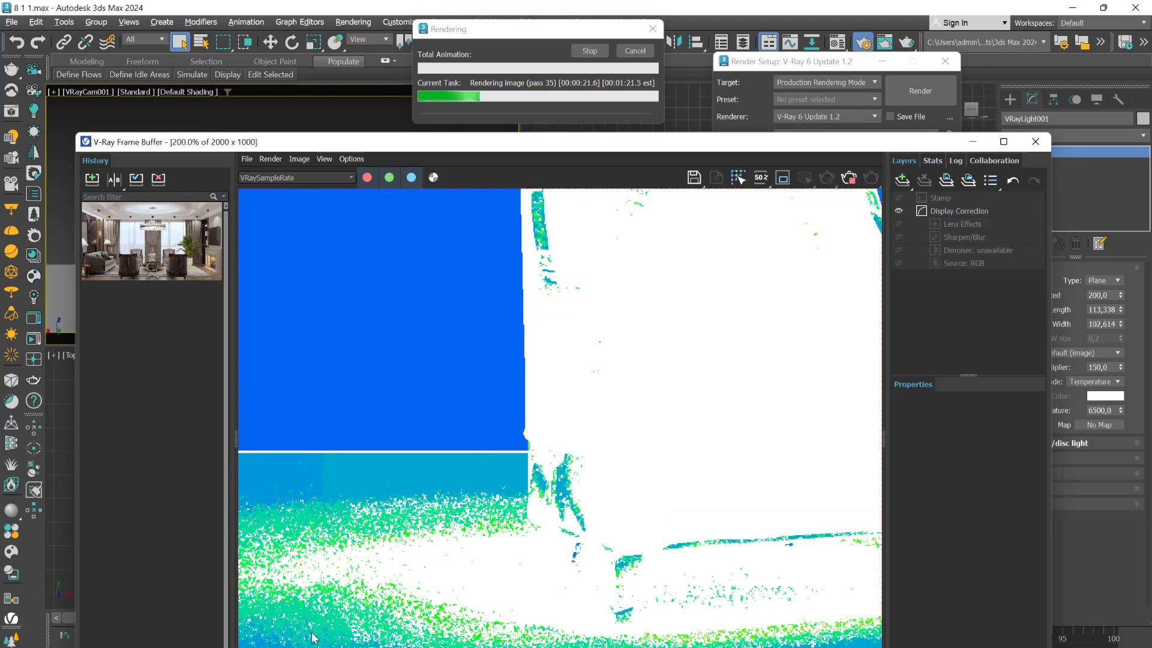
scroll(403, 599, up, 1)
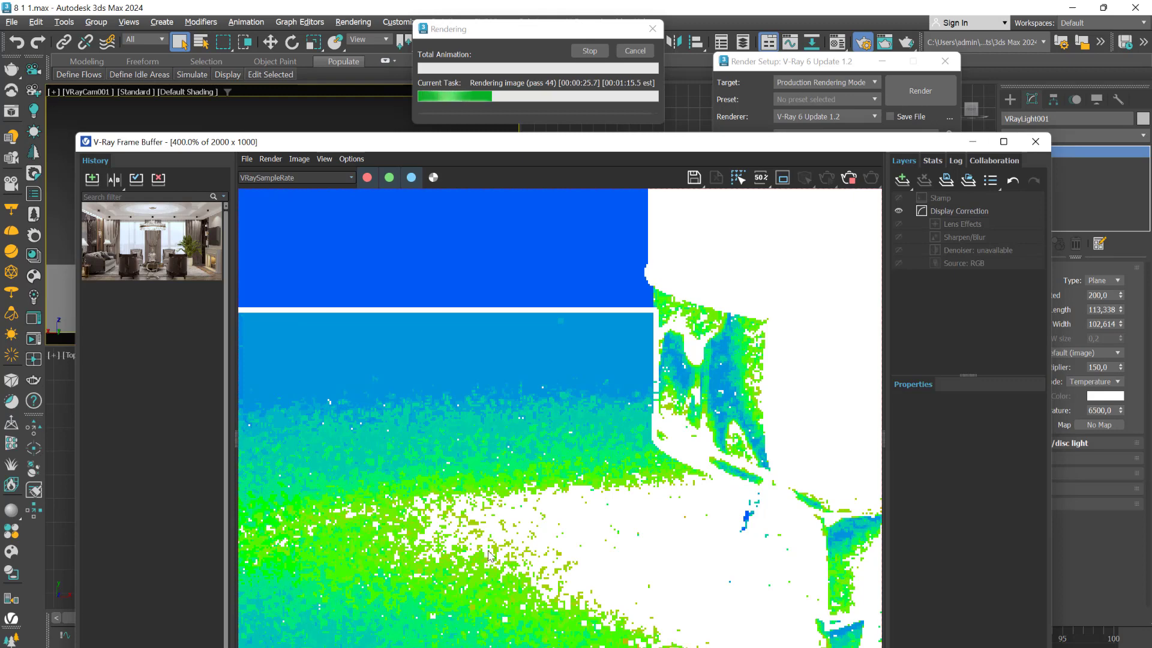
scroll(523, 576, up, 2)
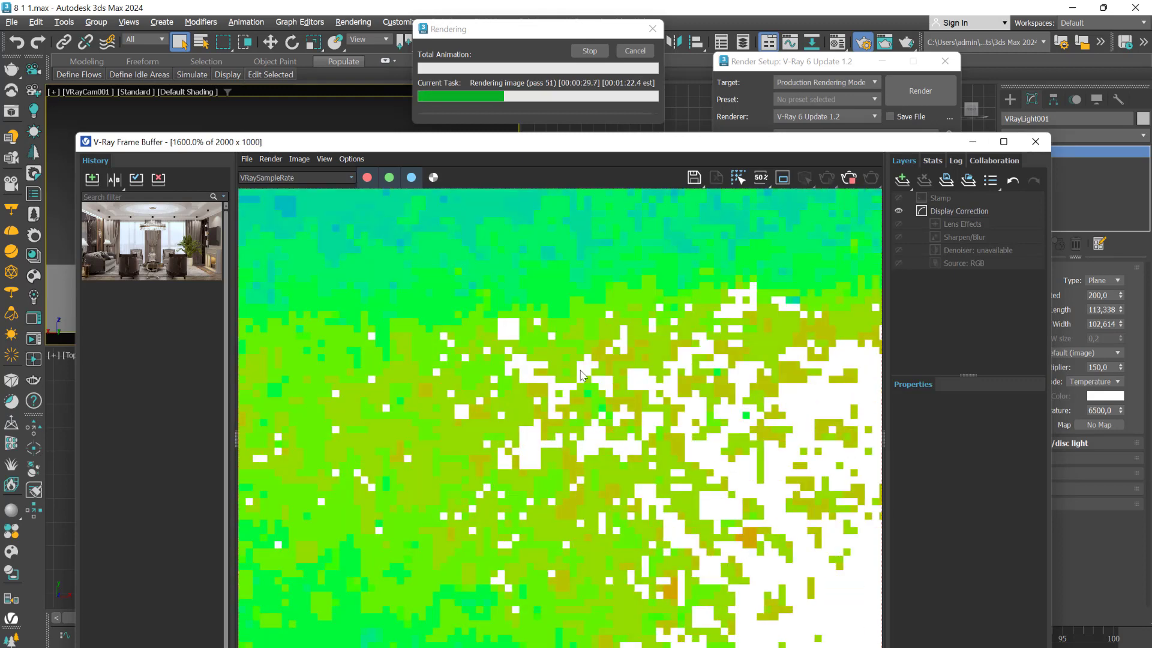
scroll(552, 471, down, 2)
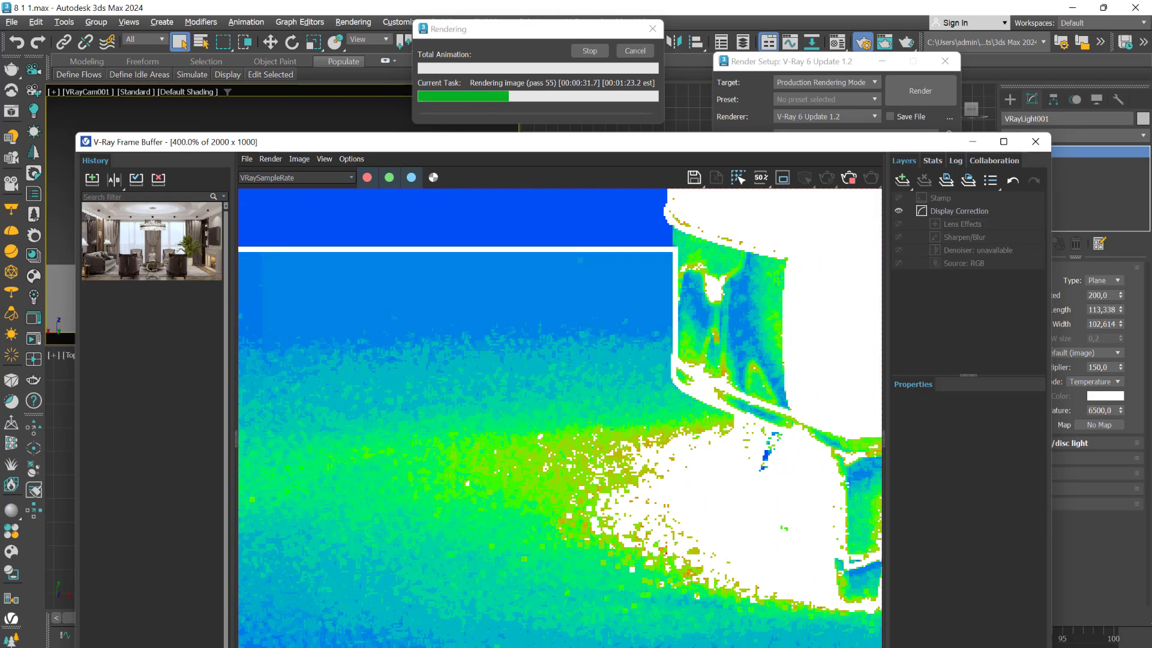
- Consult the ImageSampler_38.png diagram in Photoshop, and examine the armrest and pillow in the running 3ds Max sample rate render
mouse_move(769, 647)
click(874, 633)
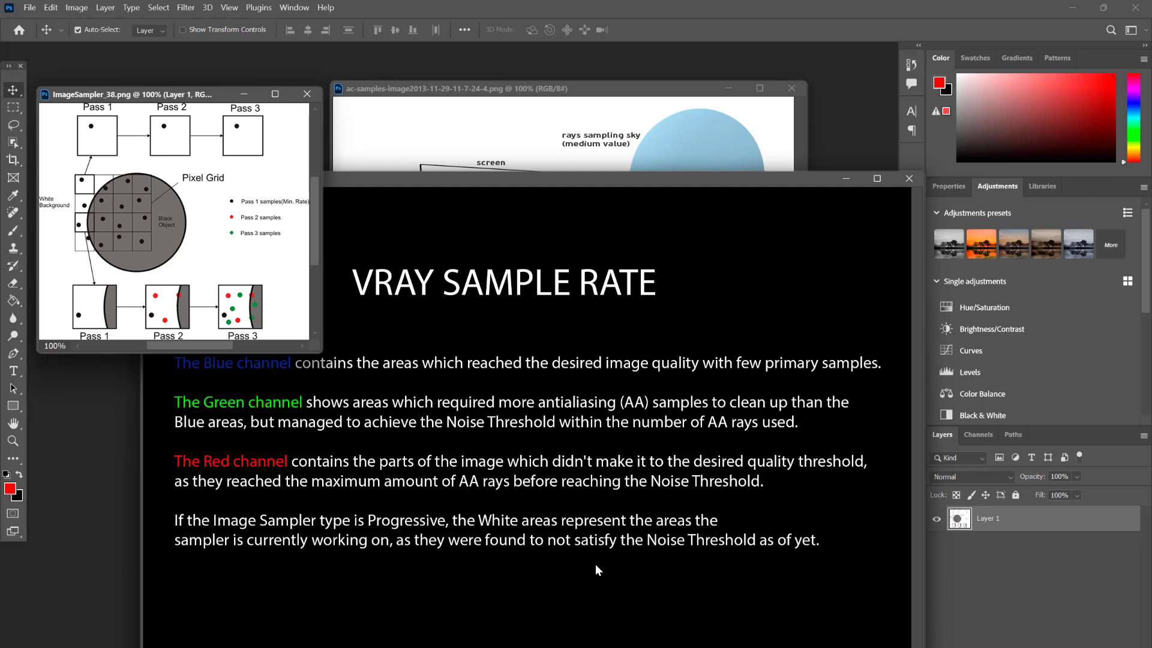
click(724, 636)
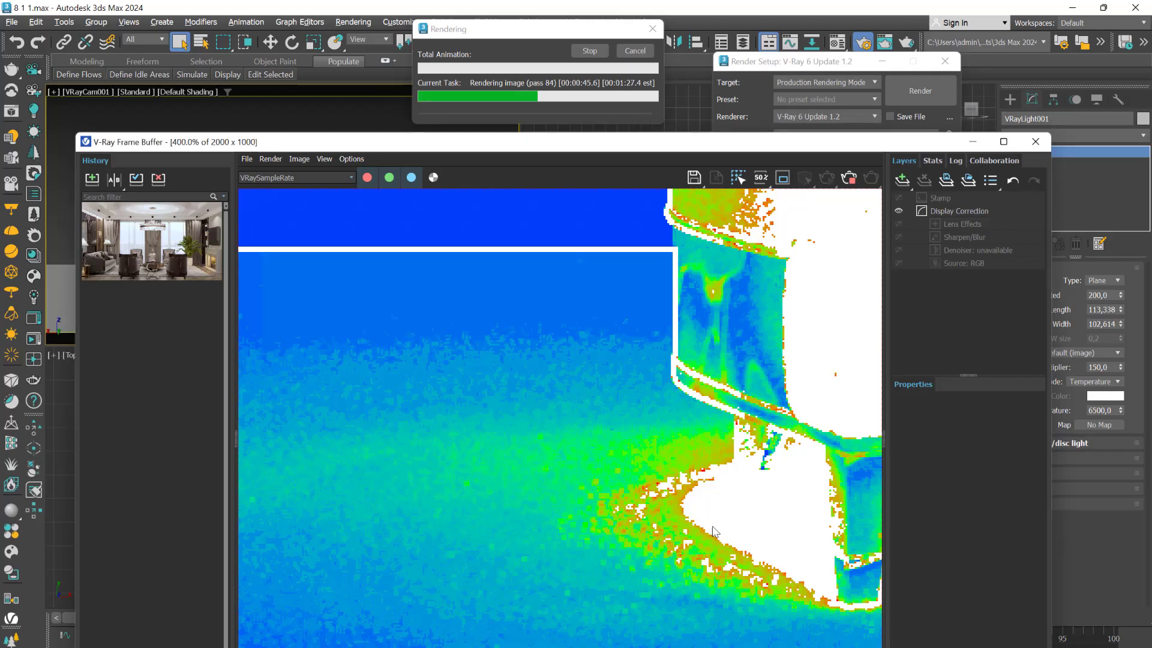
scroll(755, 409, down, 3)
scroll(592, 514, up, 4)
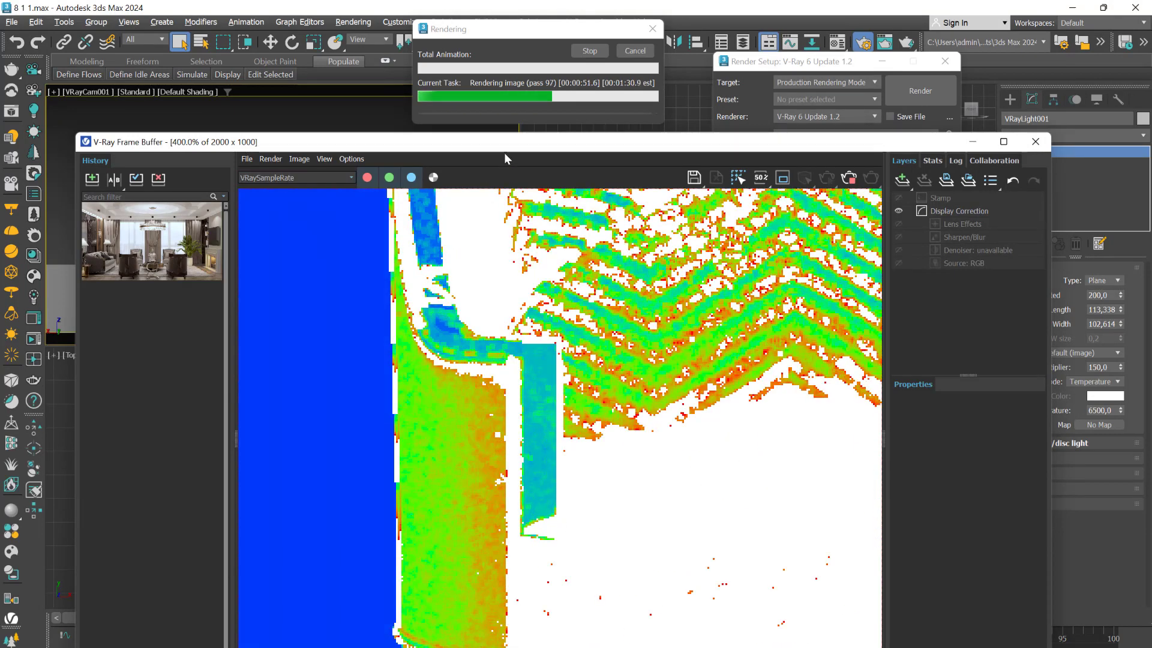
- Display the RGB color channel of the running Progressive render and examine the armchair and its pillow
drag(504, 154, 480, 195)
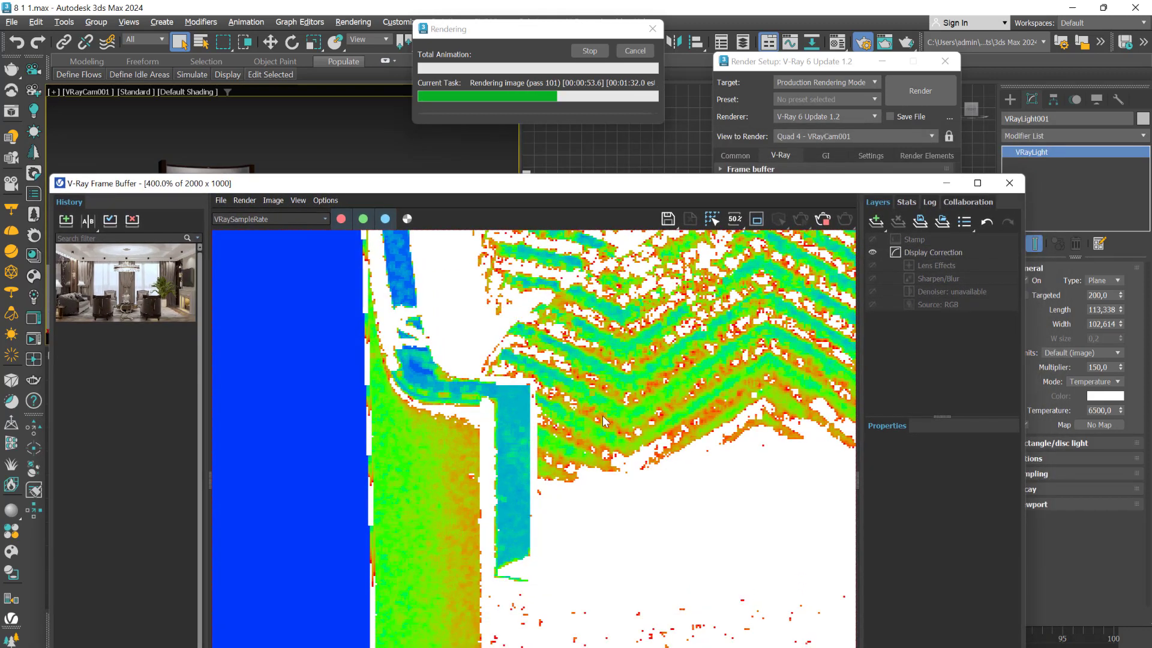
click(276, 220)
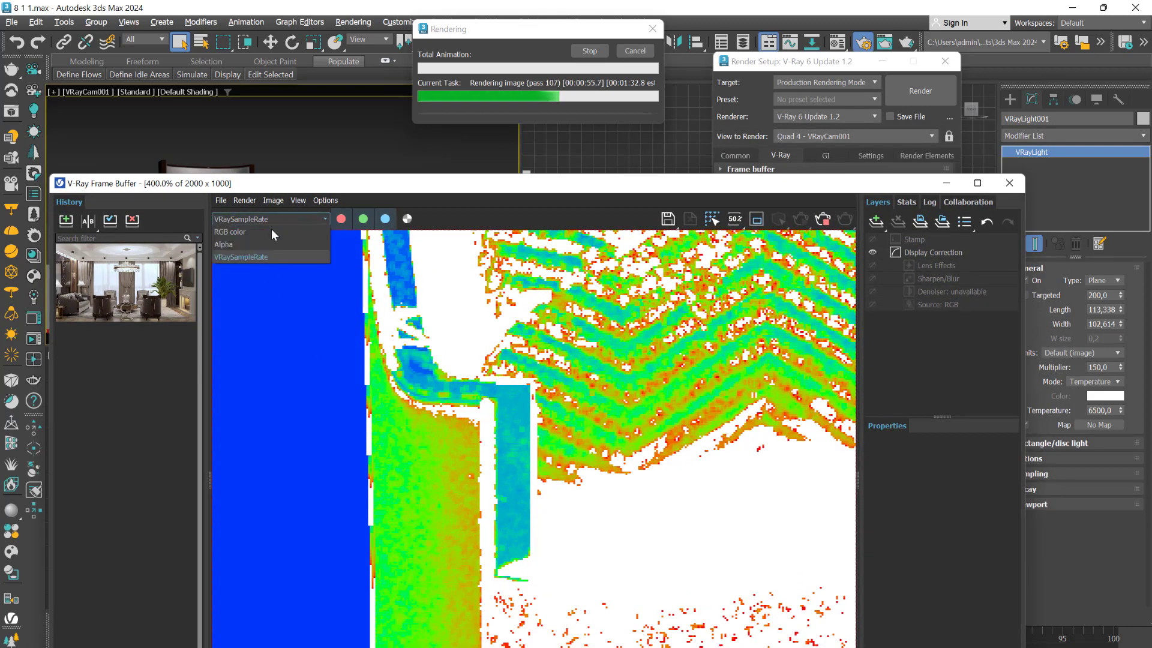
click(235, 234)
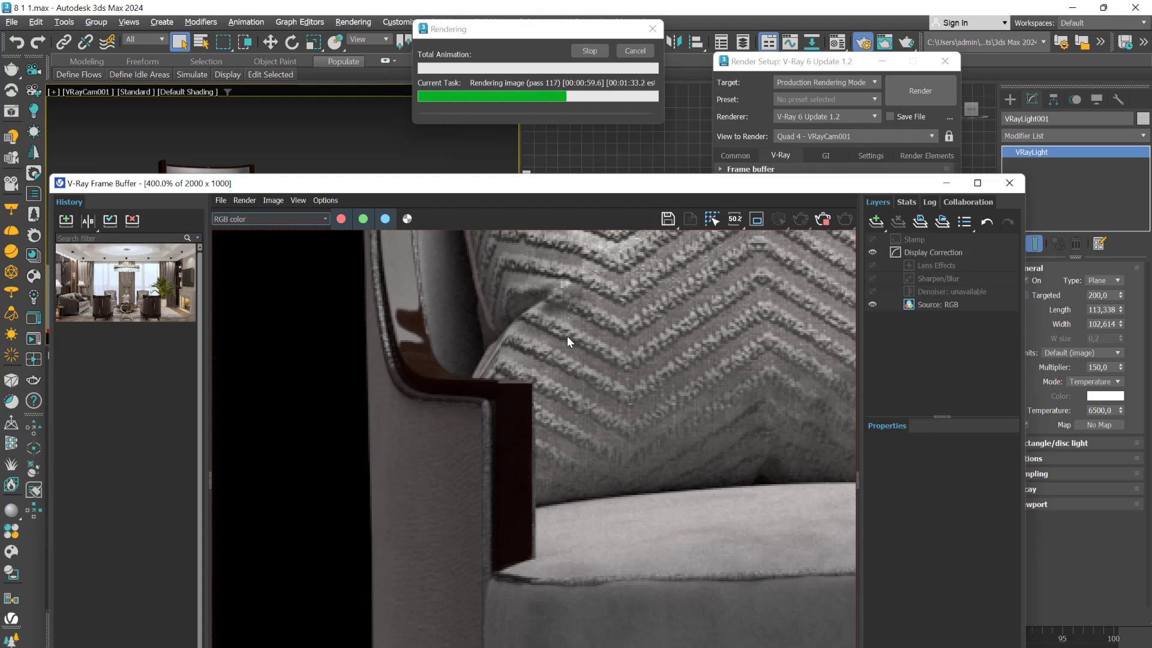
scroll(608, 579, down, 1)
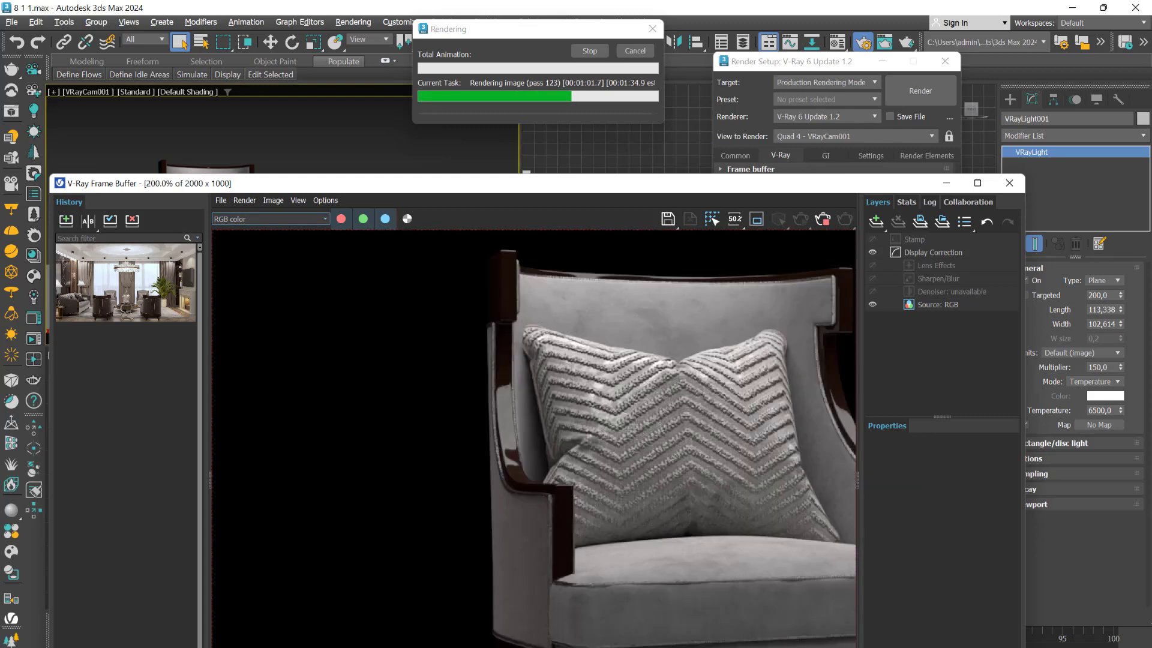
- Return to the VRaySampleRate channel and inspect the armchair, side table and floor while the Progressive render continues
click(326, 219)
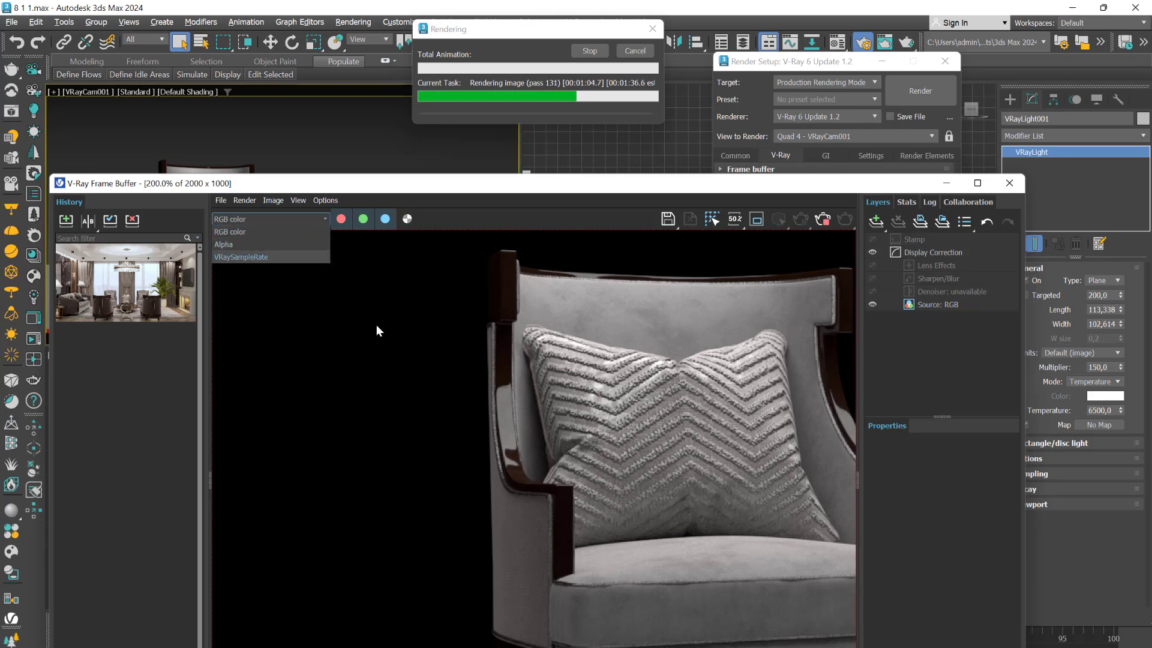
click(240, 257)
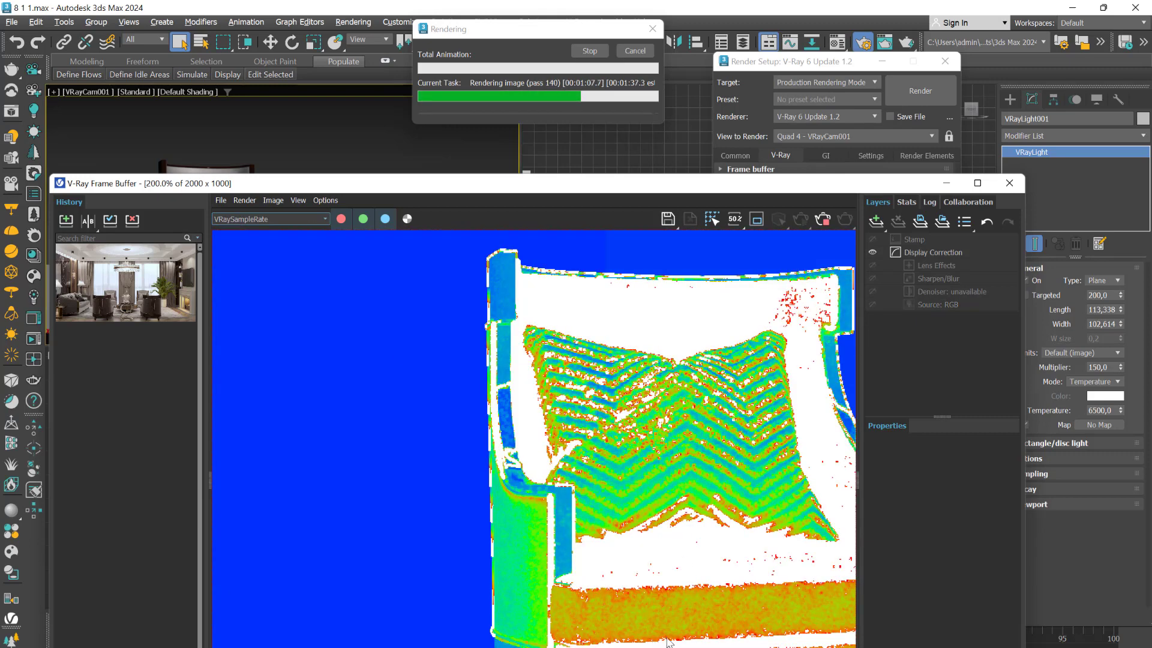
scroll(684, 386, down, 2)
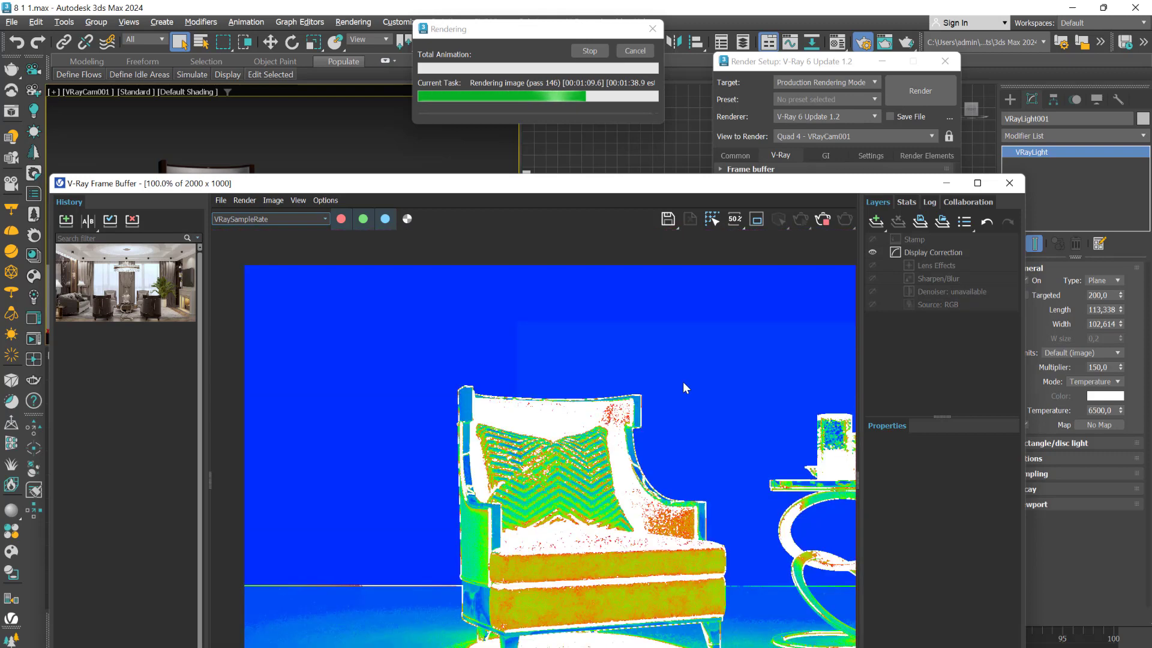
scroll(642, 557, up, 1)
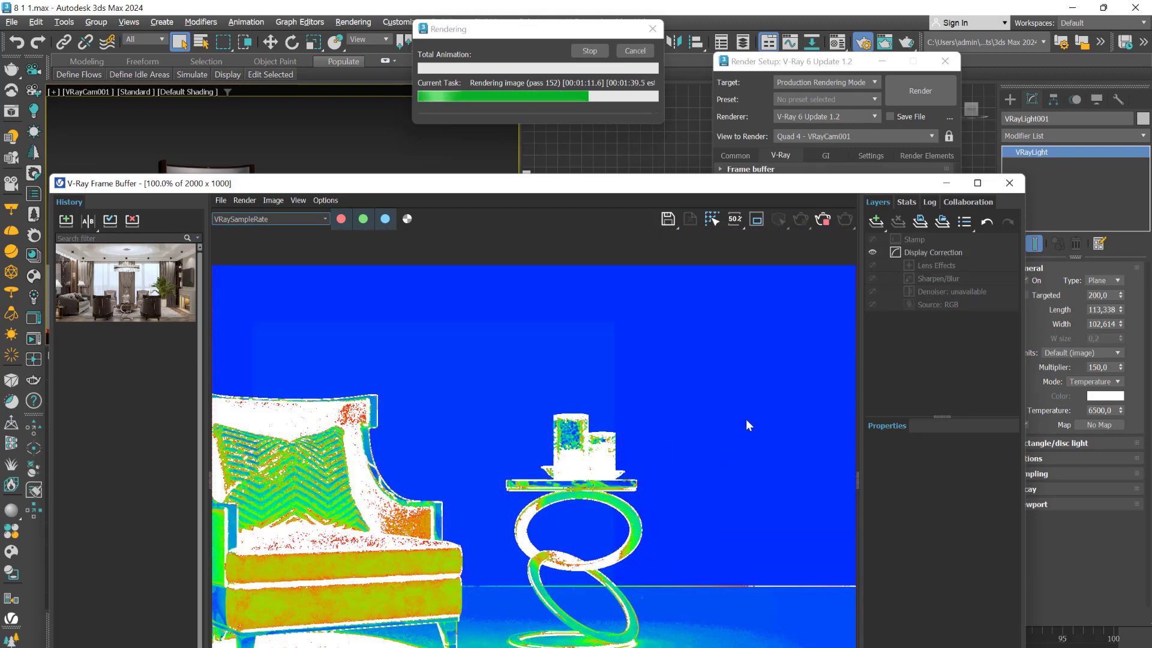
scroll(731, 516, down, 1)
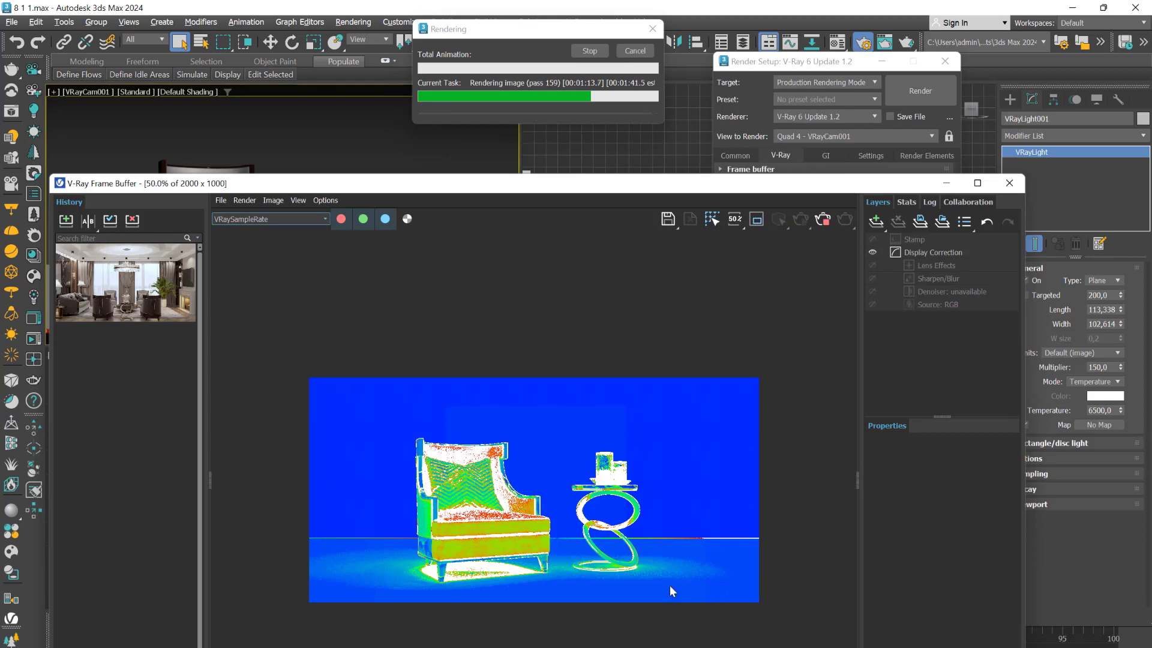
scroll(669, 585, up, 2)
scroll(660, 624, up, 1)
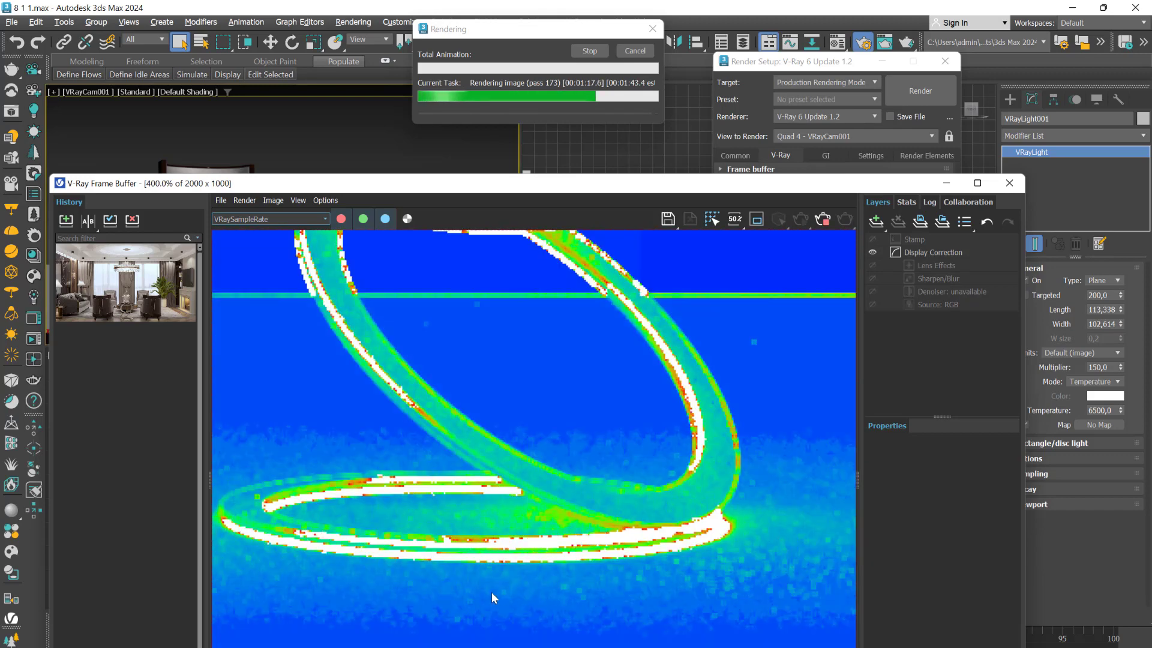
scroll(509, 598, down, 1)
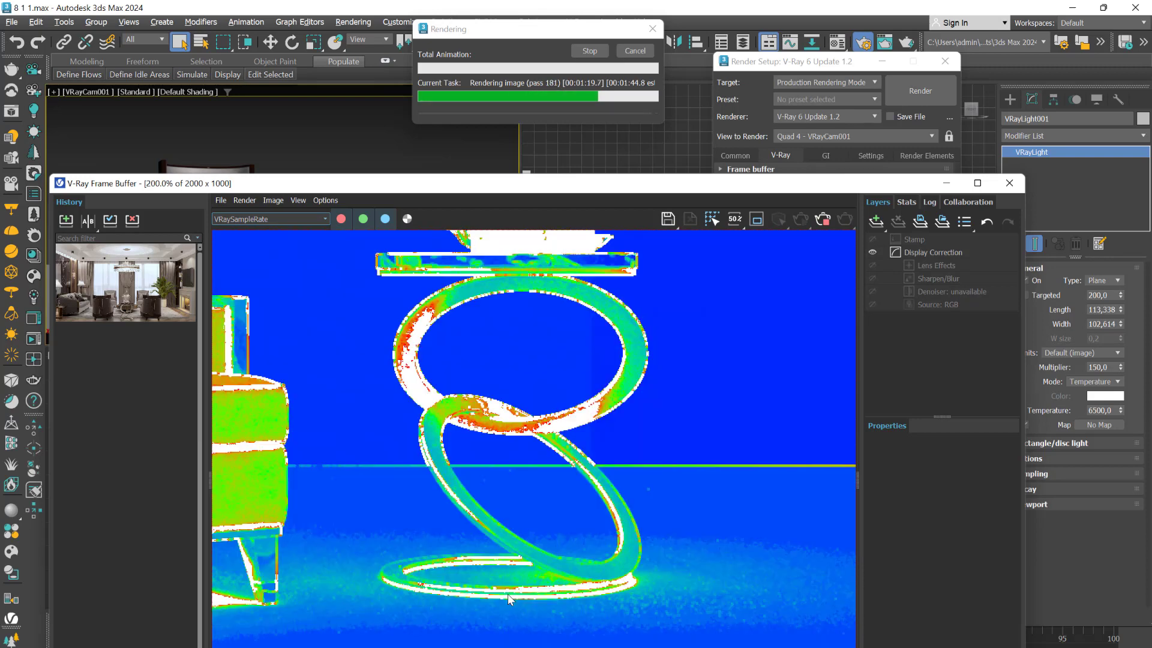
scroll(365, 625, down, 1)
scroll(265, 510, up, 1)
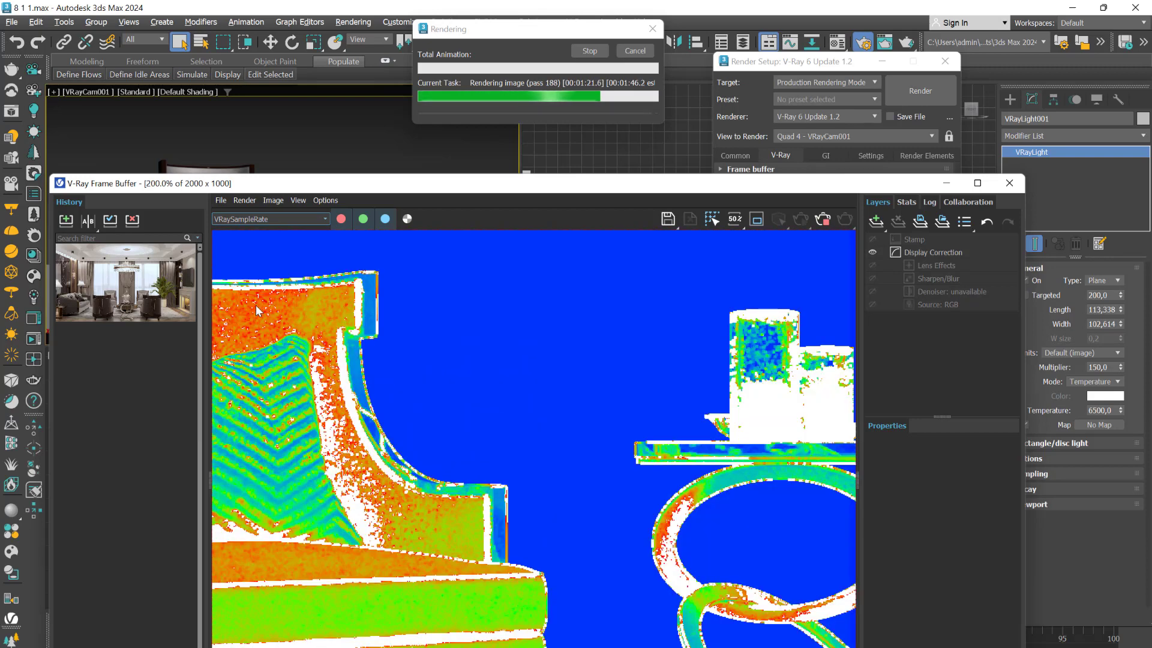
scroll(419, 378, down, 1)
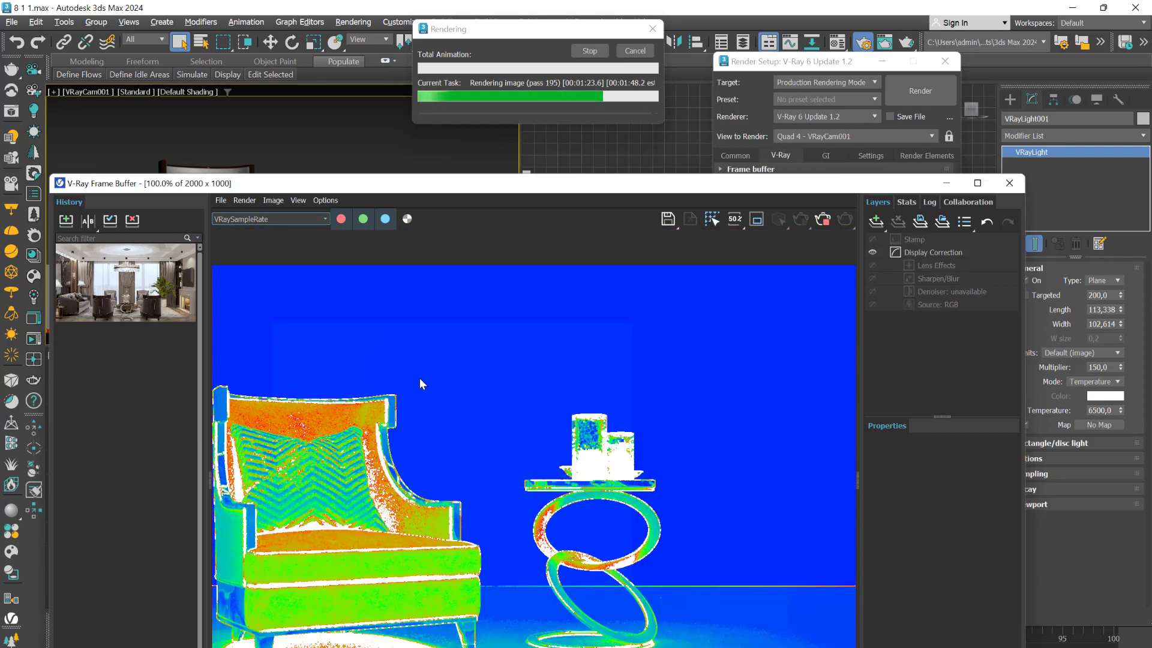
- Cancel the Progressive render and change the image sampler type to Bucket
drag(490, 192, 578, 170)
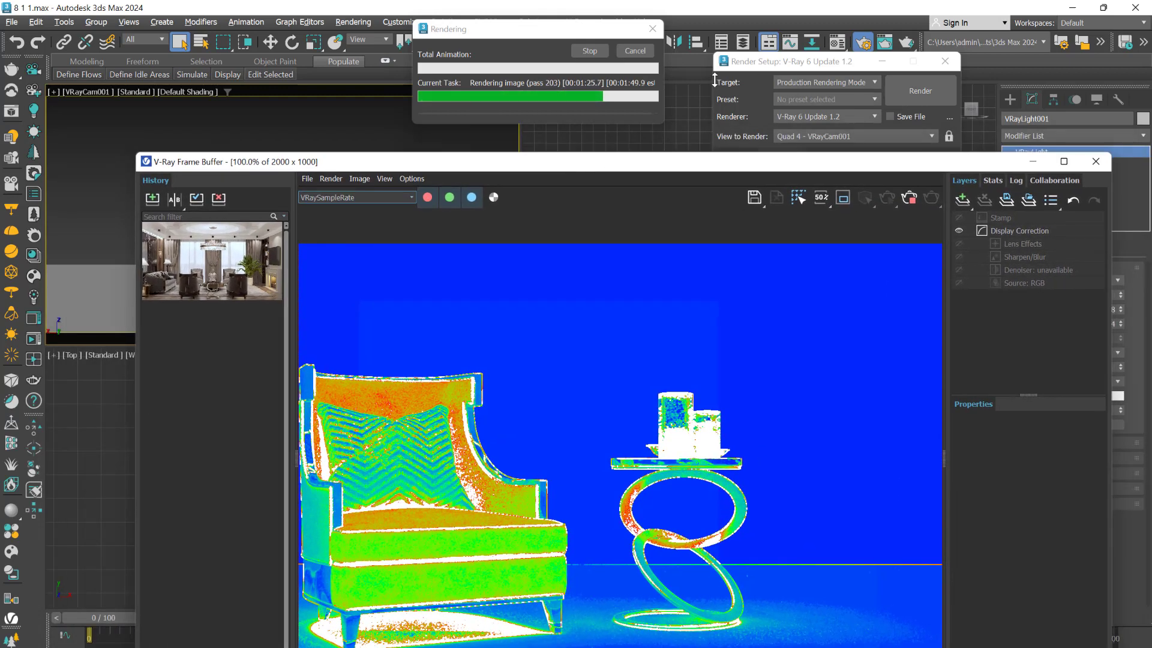
click(636, 51)
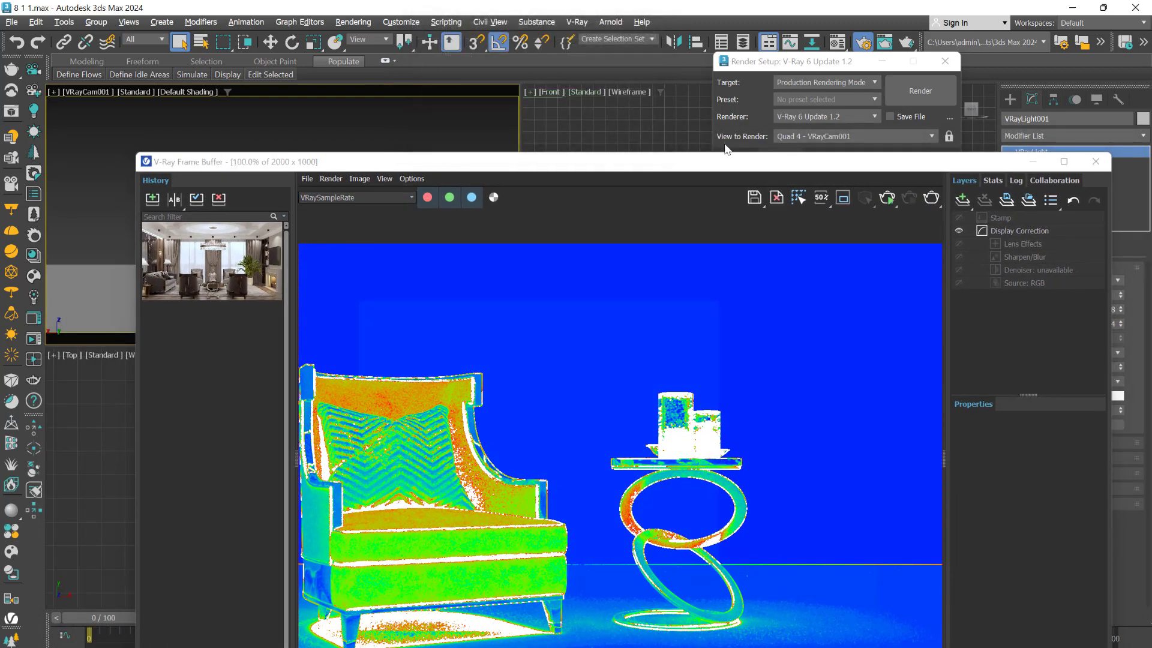
drag(792, 62, 800, 25)
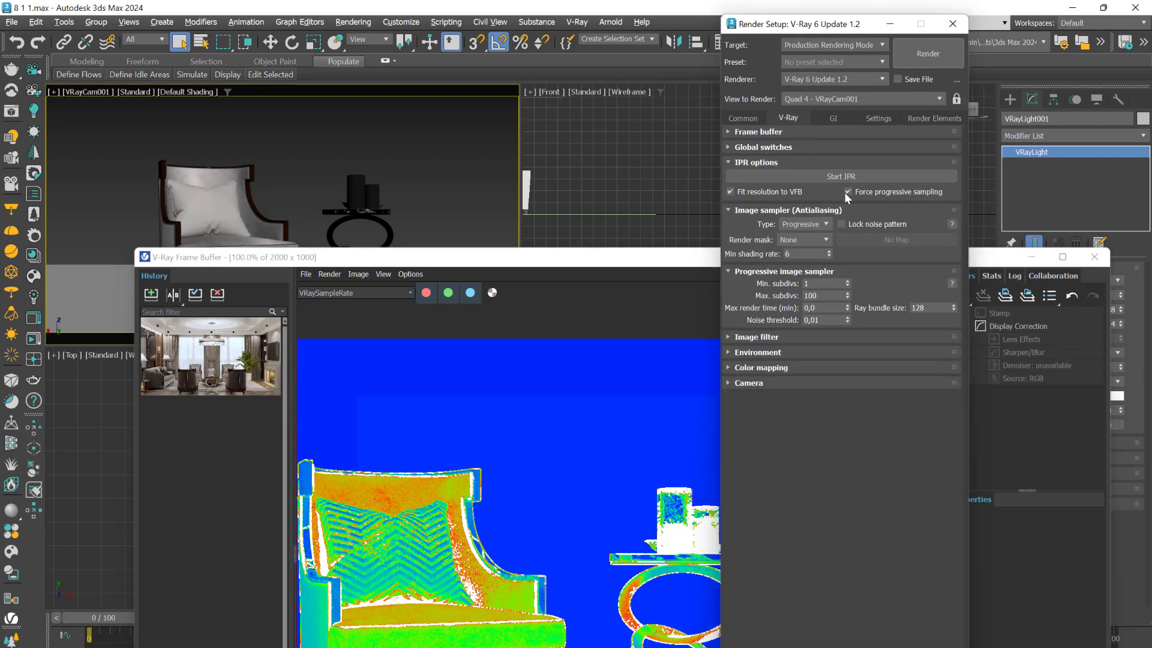
click(821, 226)
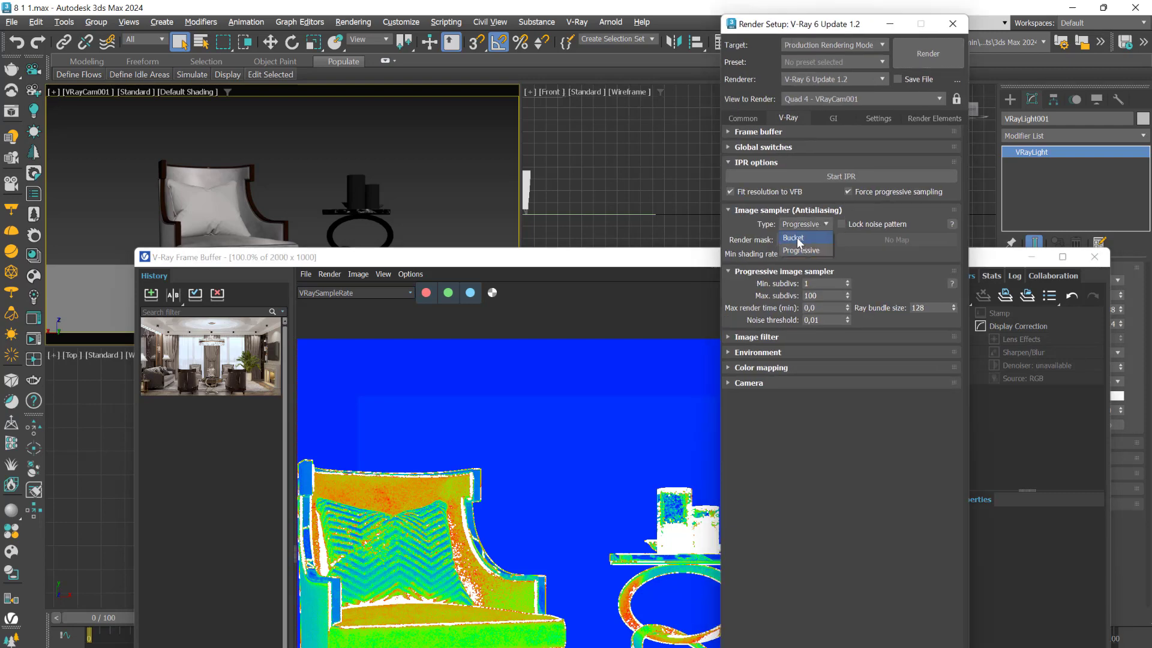
click(798, 240)
- Review the Bucket sampler's noise threshold and start a production render of the VRayCam001 view
drag(660, 259, 620, 141)
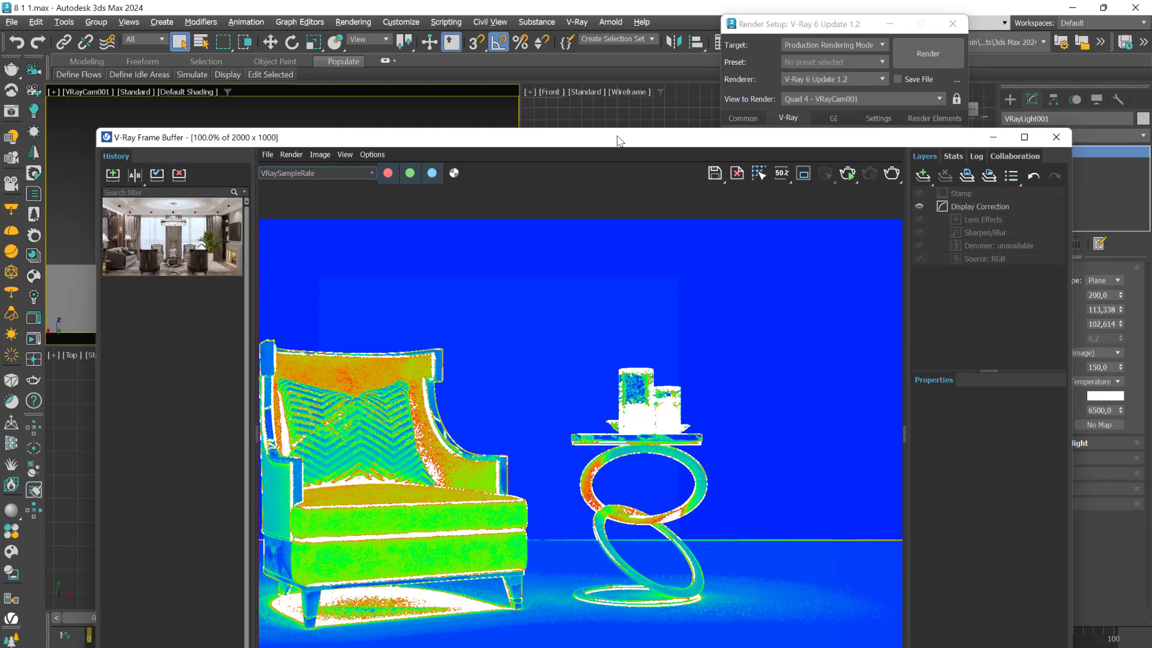
scroll(641, 306, down, 1)
drag(712, 136, 713, 445)
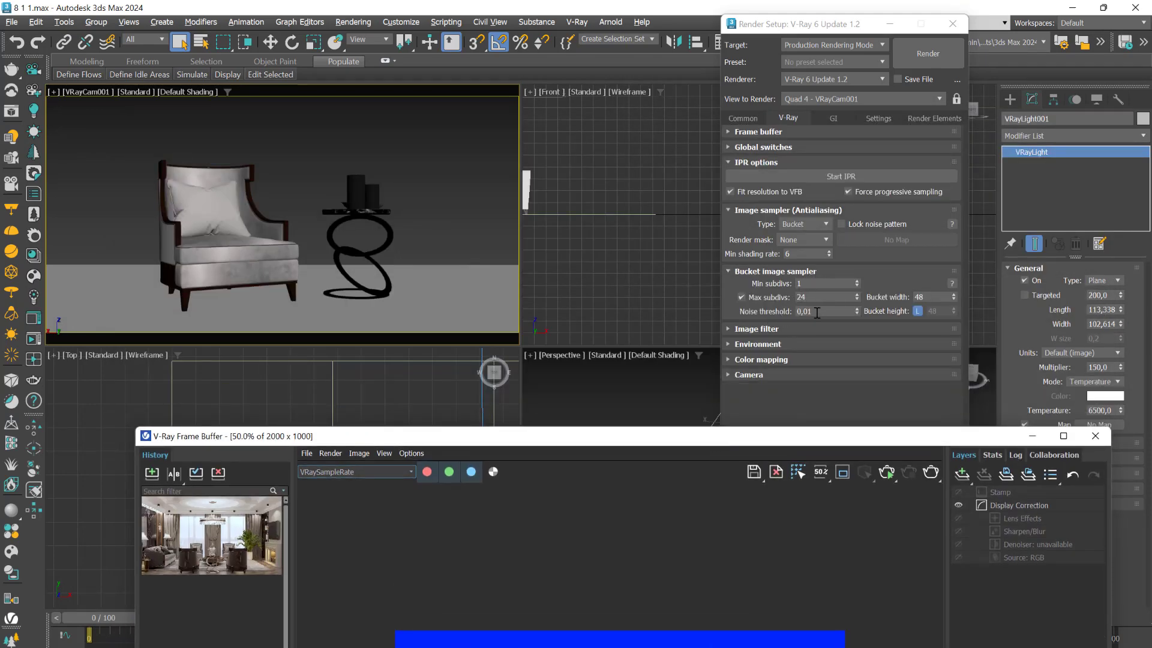
double_click(817, 311)
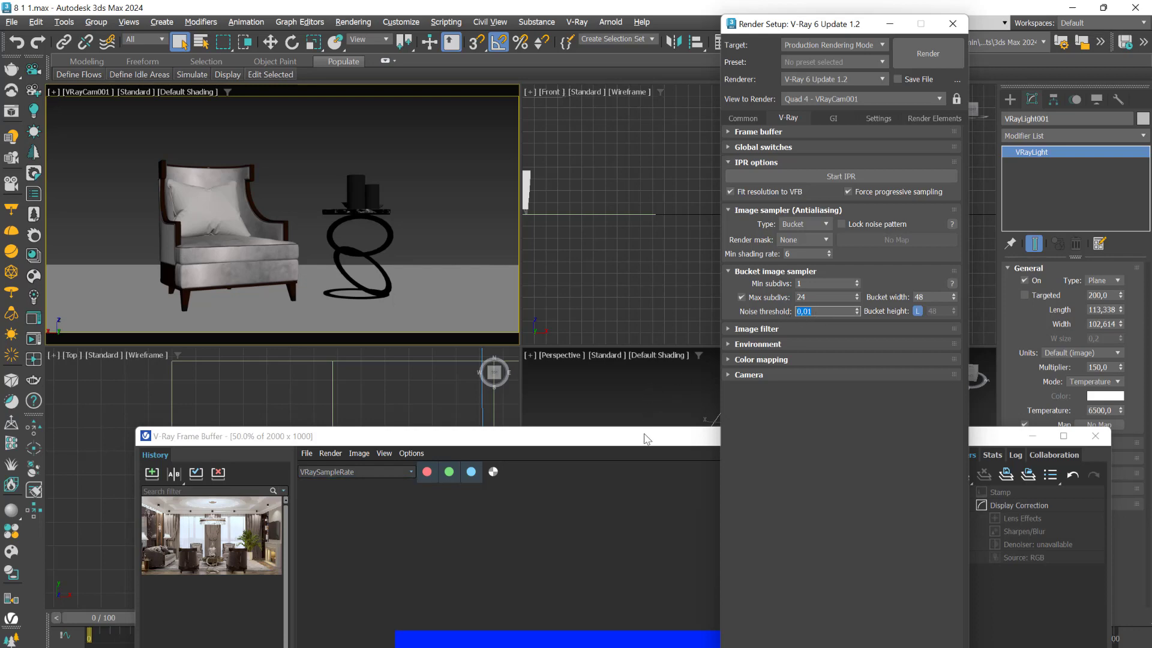
drag(647, 438, 631, 136)
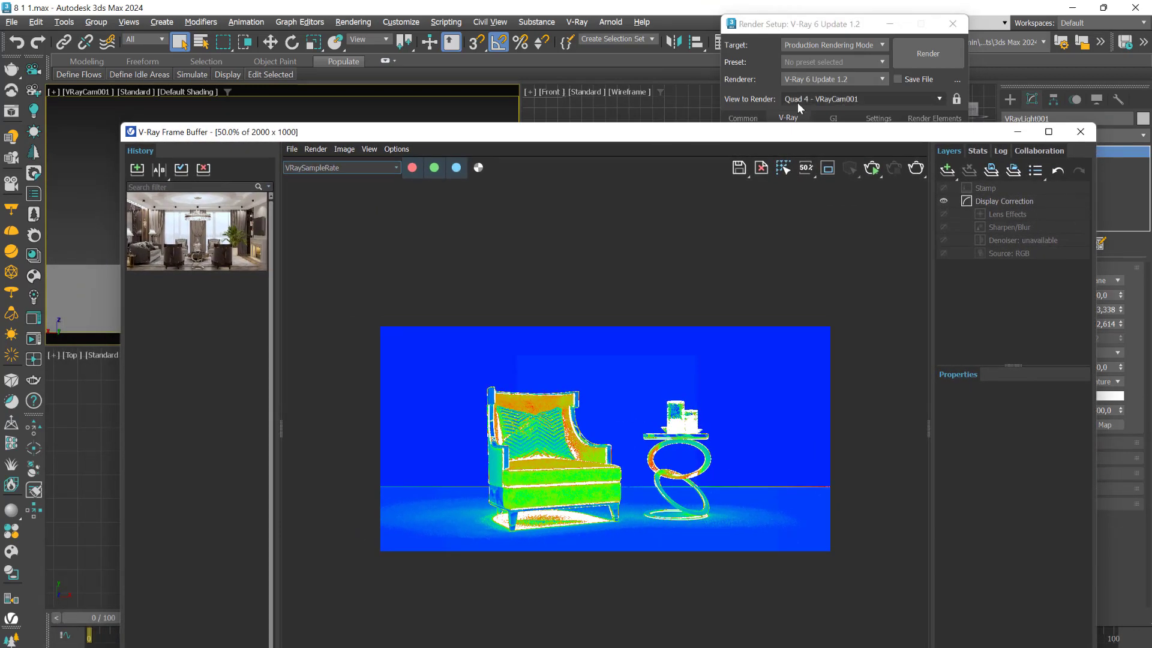
click(914, 53)
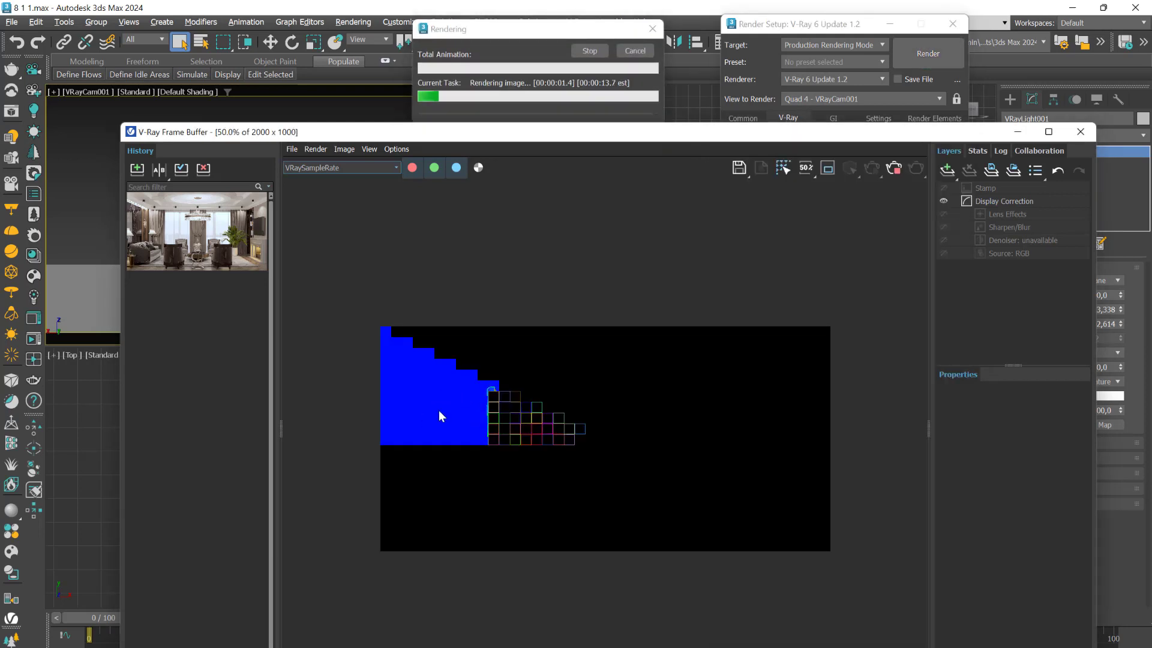
- Examine the sample rate on the armchair's backrest edges and pillow during the Bucket render, and recheck the Bucket sampler settings
scroll(443, 400, up, 2)
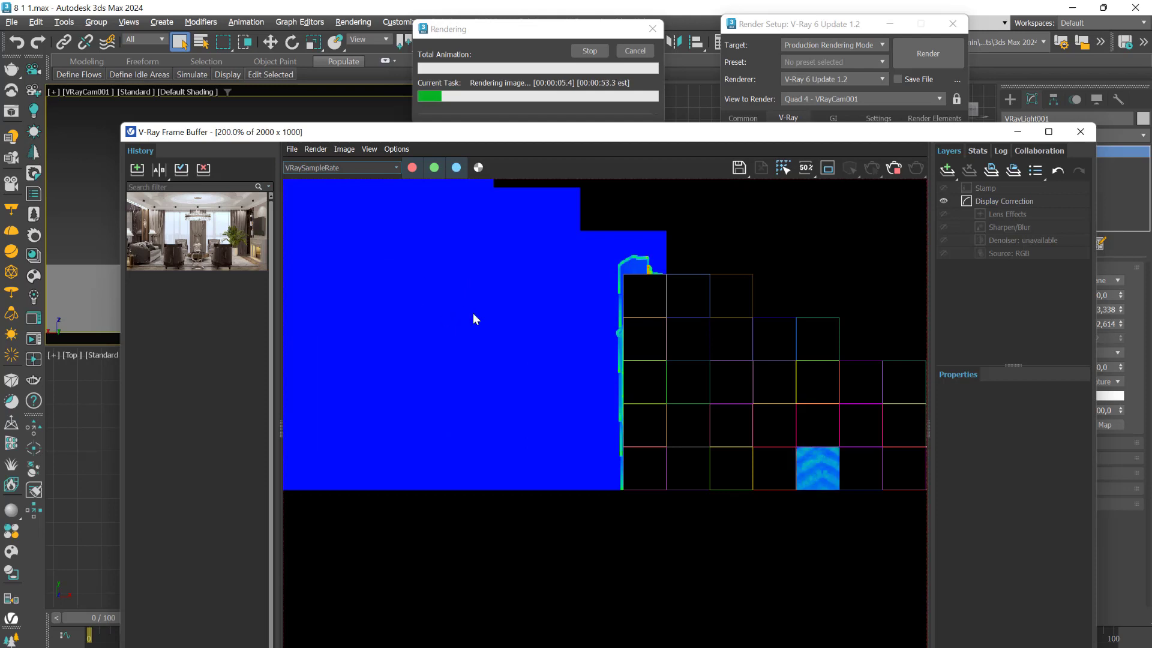
scroll(510, 354, down, 2)
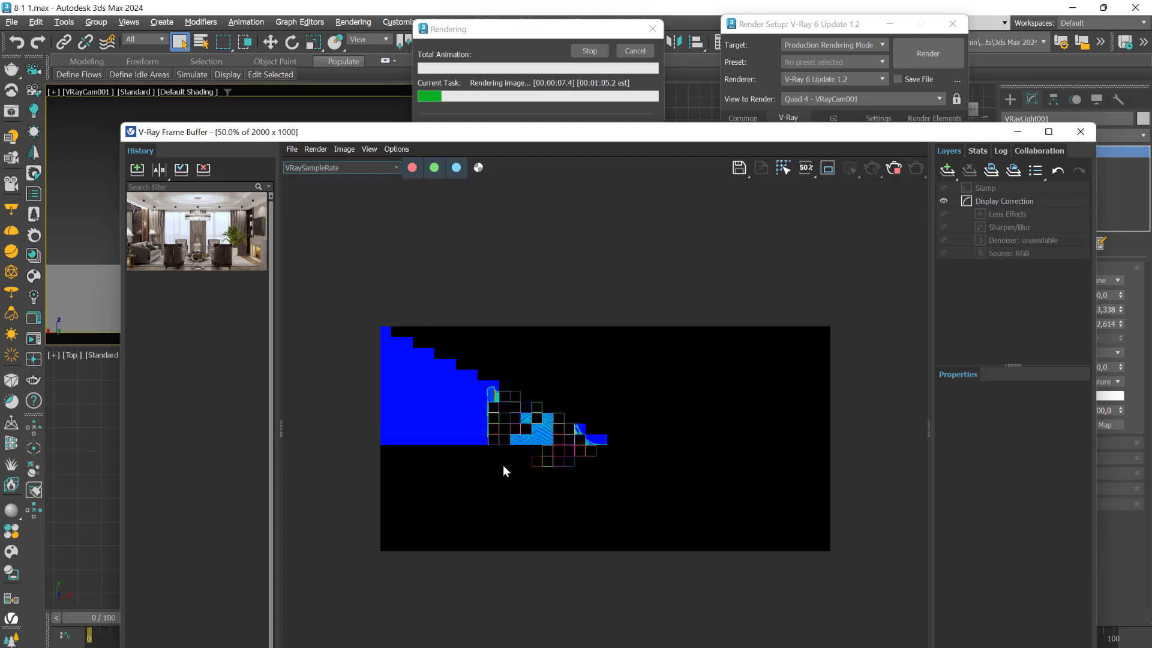
scroll(525, 440, up, 2)
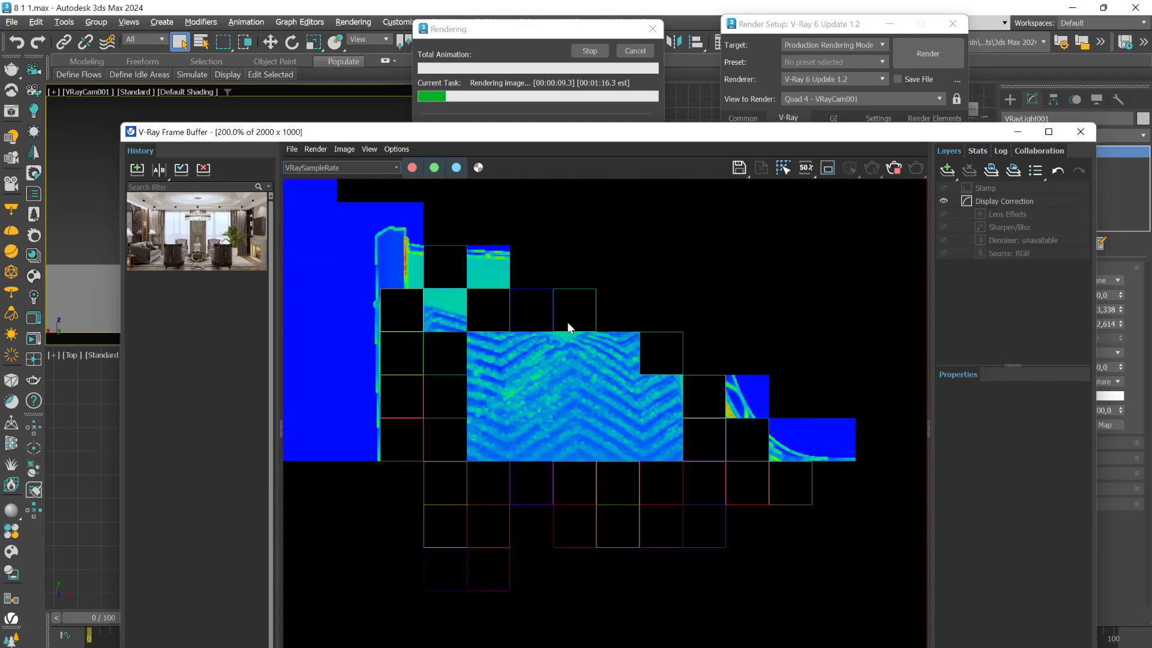
scroll(442, 255, up, 2)
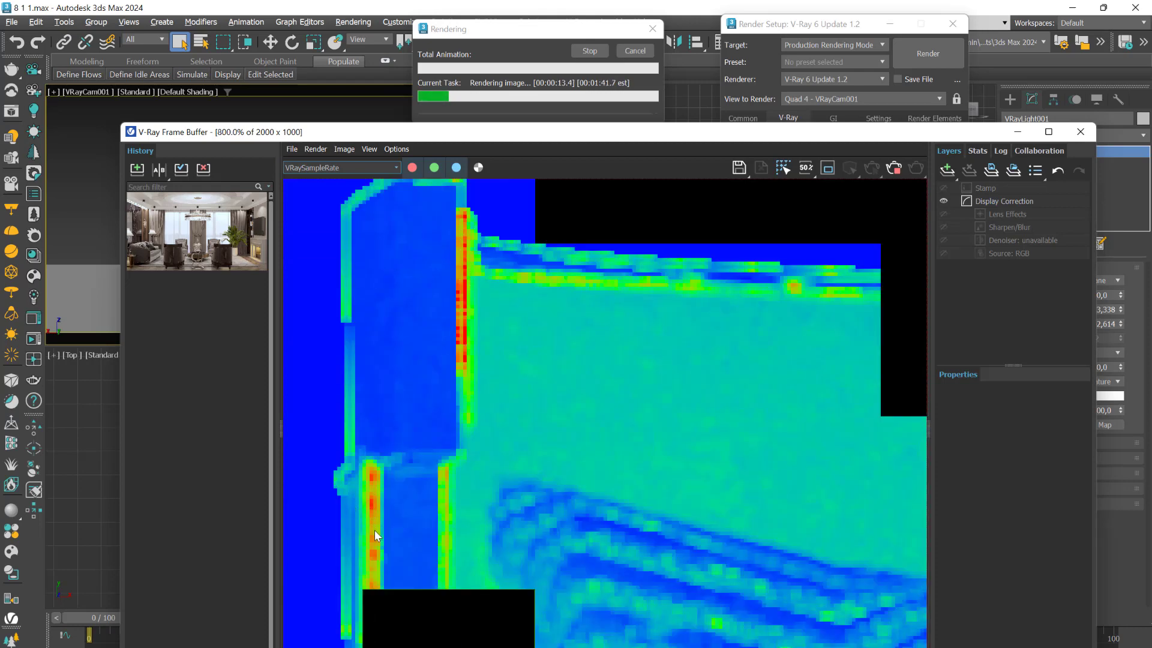
scroll(549, 528, down, 4)
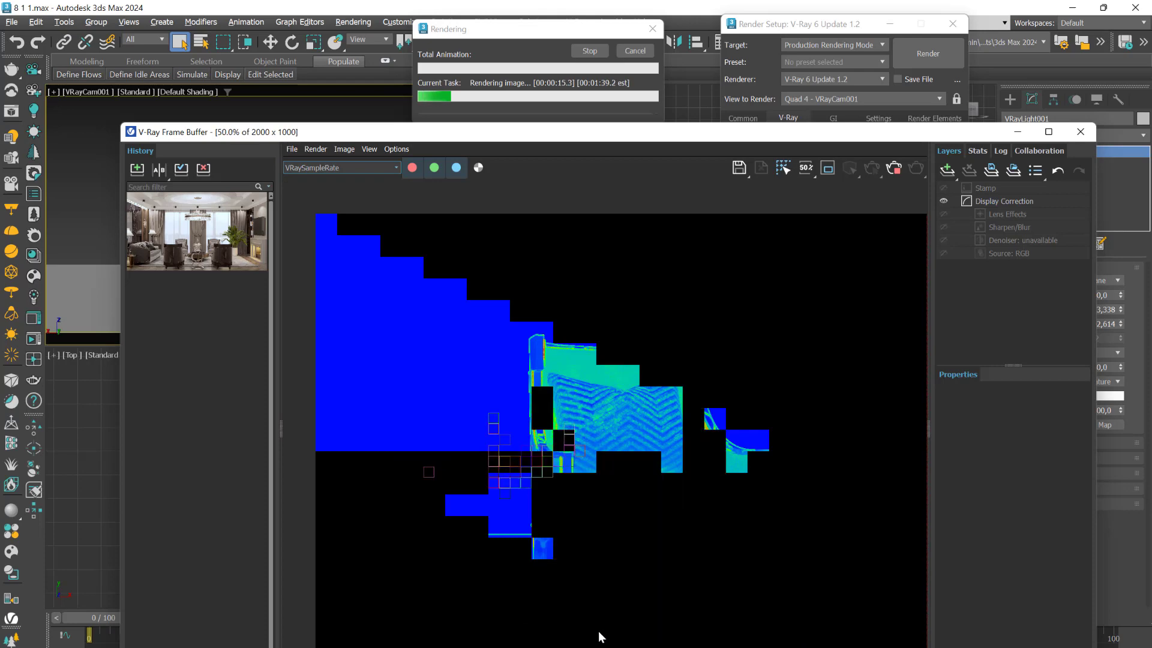
scroll(523, 561, up, 2)
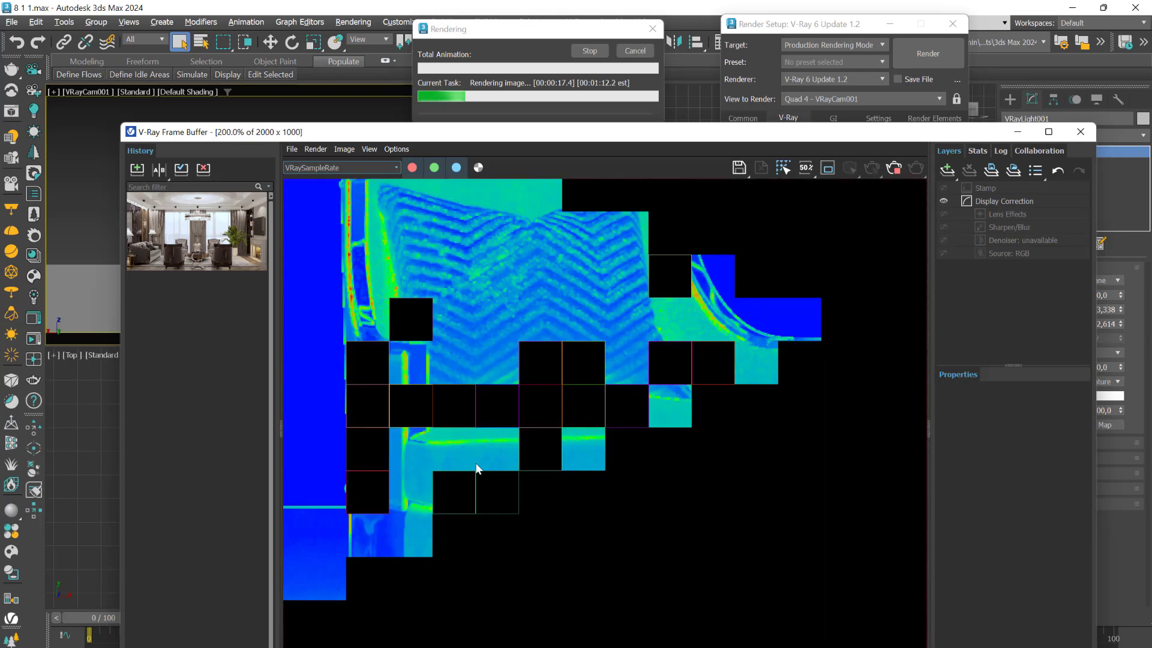
scroll(535, 474, down, 1)
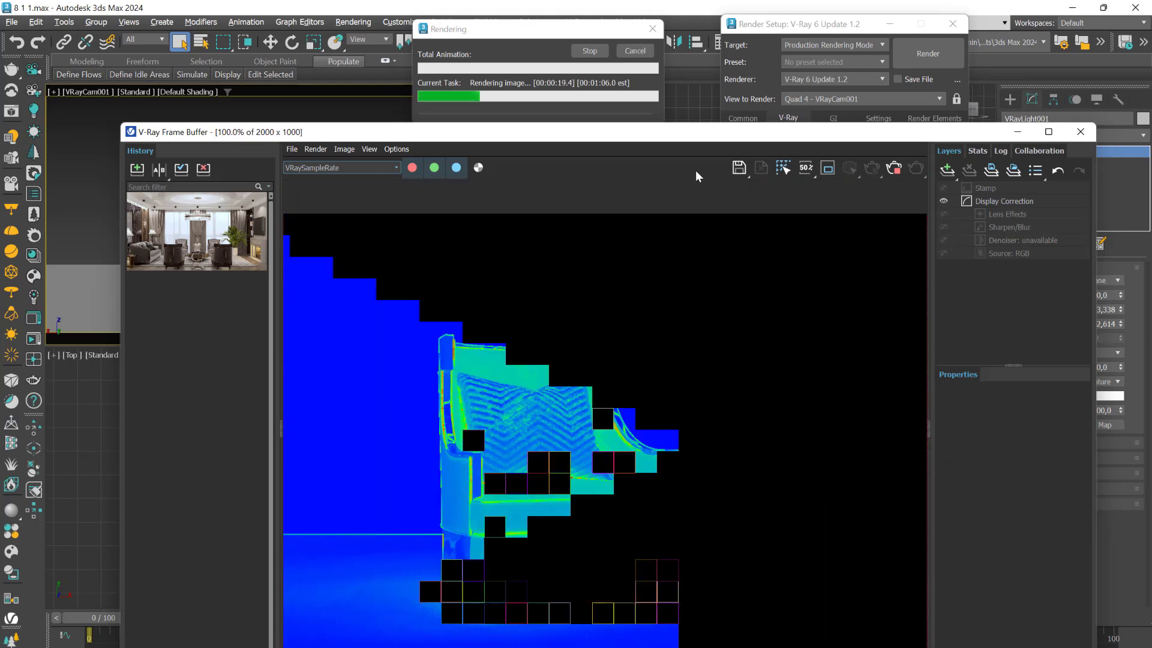
drag(745, 139, 688, 497)
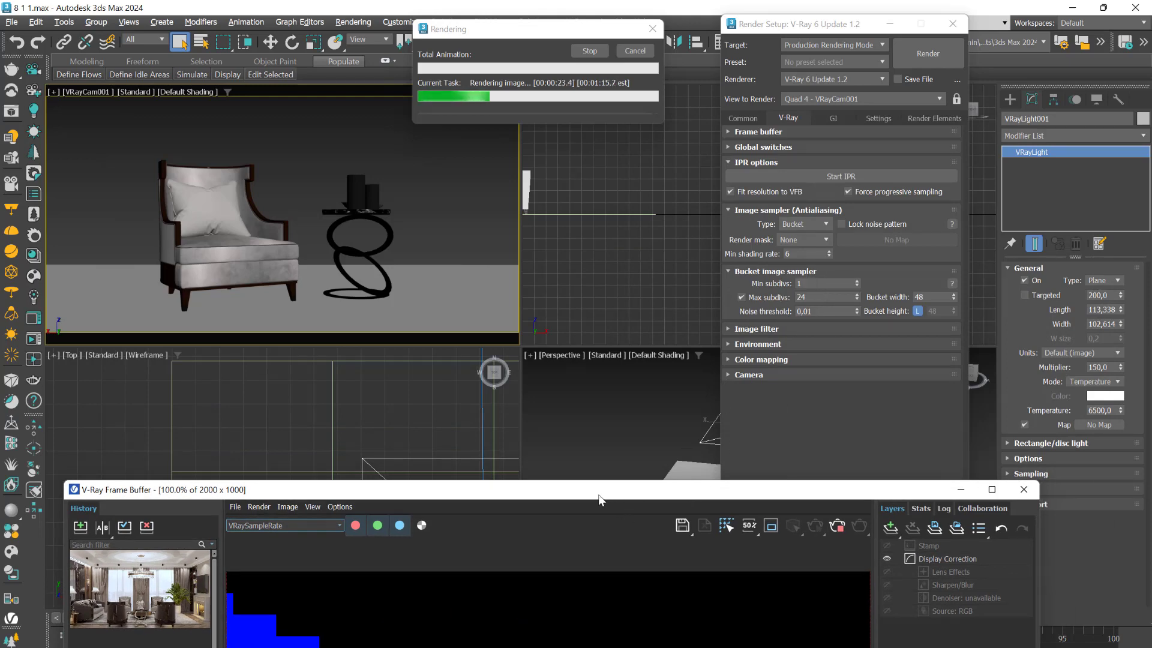
drag(609, 498, 703, 124)
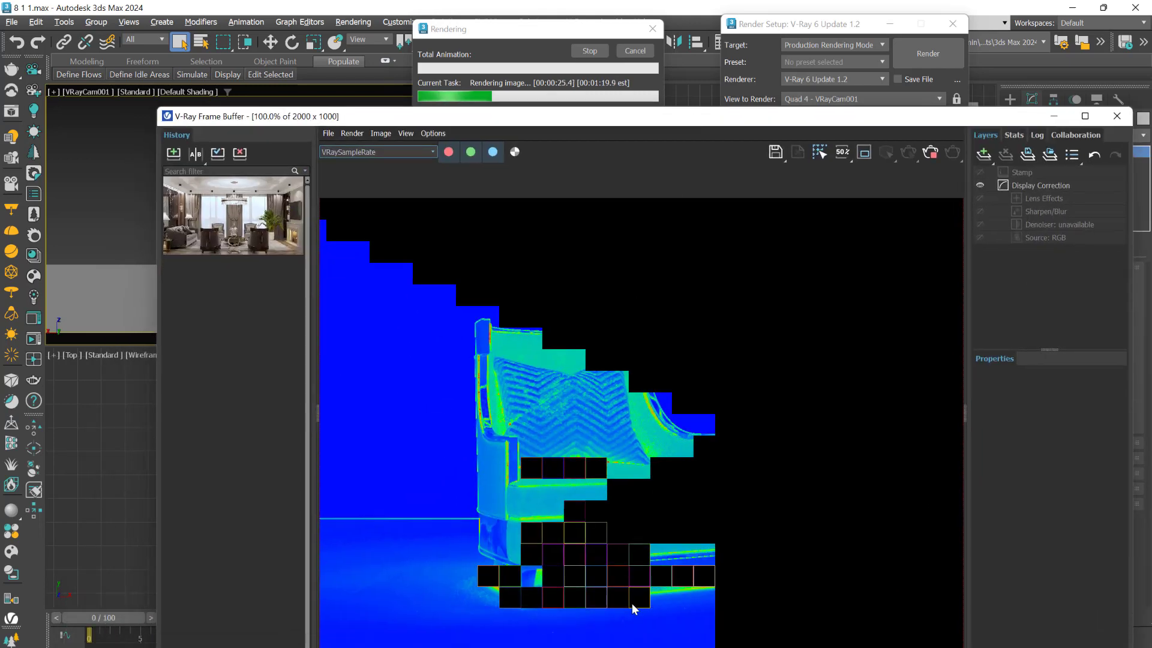
- Inspect the sample rate where the pillow meets the seat cushion while the Bucket render continues
scroll(648, 607, down, 3)
scroll(689, 540, up, 3)
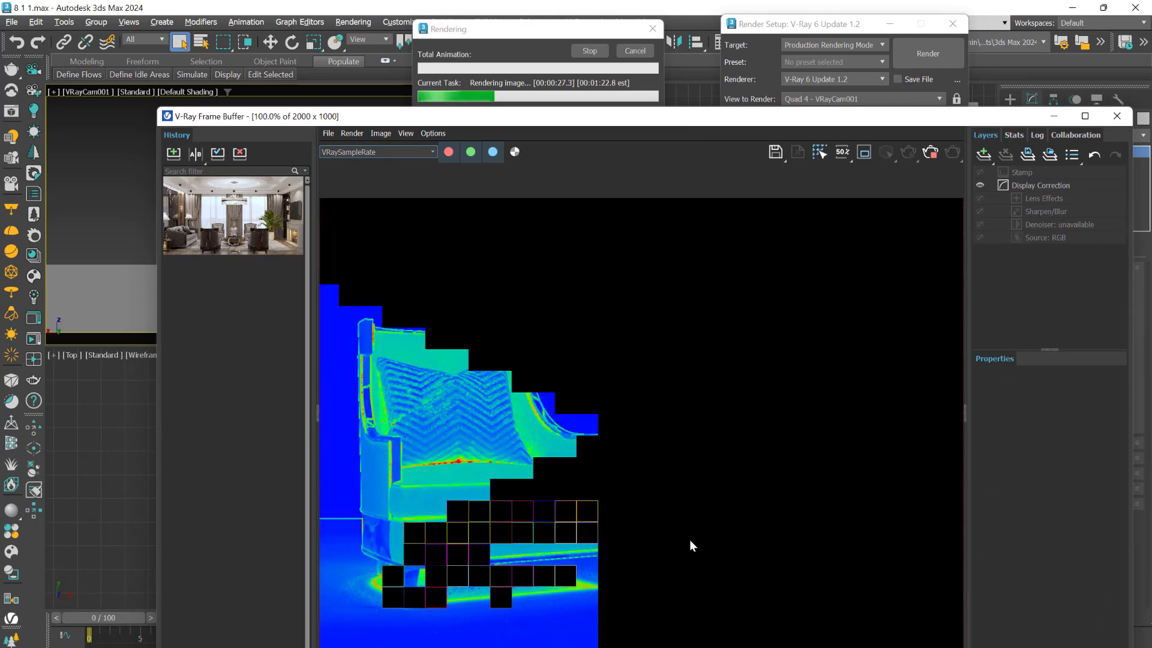
click(819, 152)
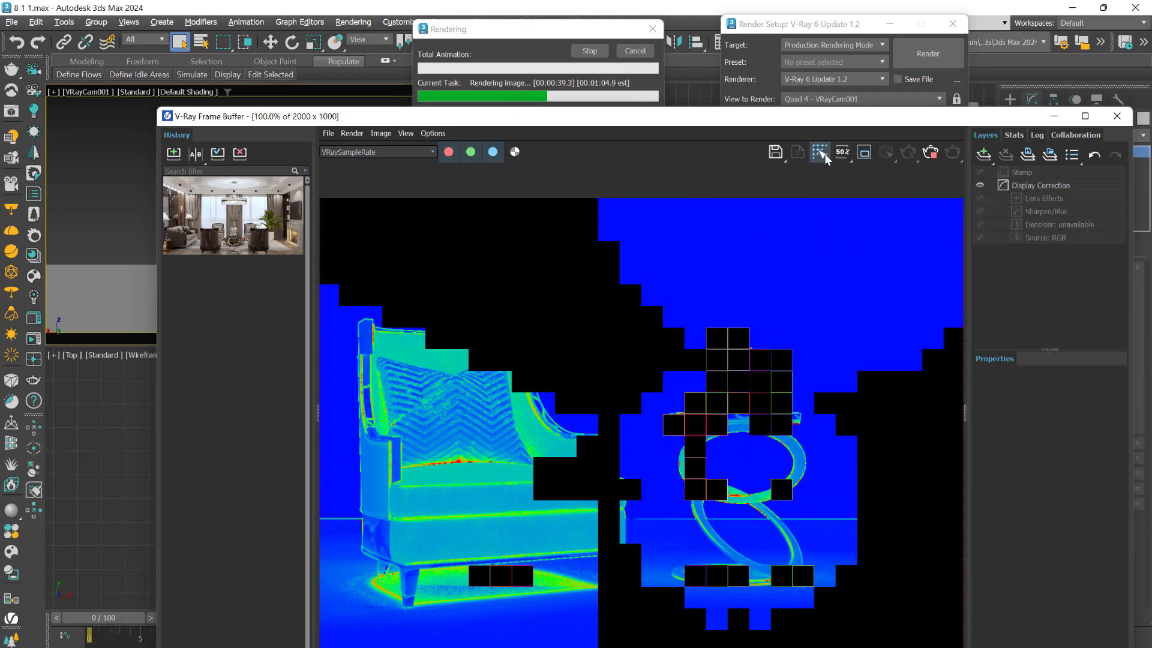
scroll(436, 485, up, 3)
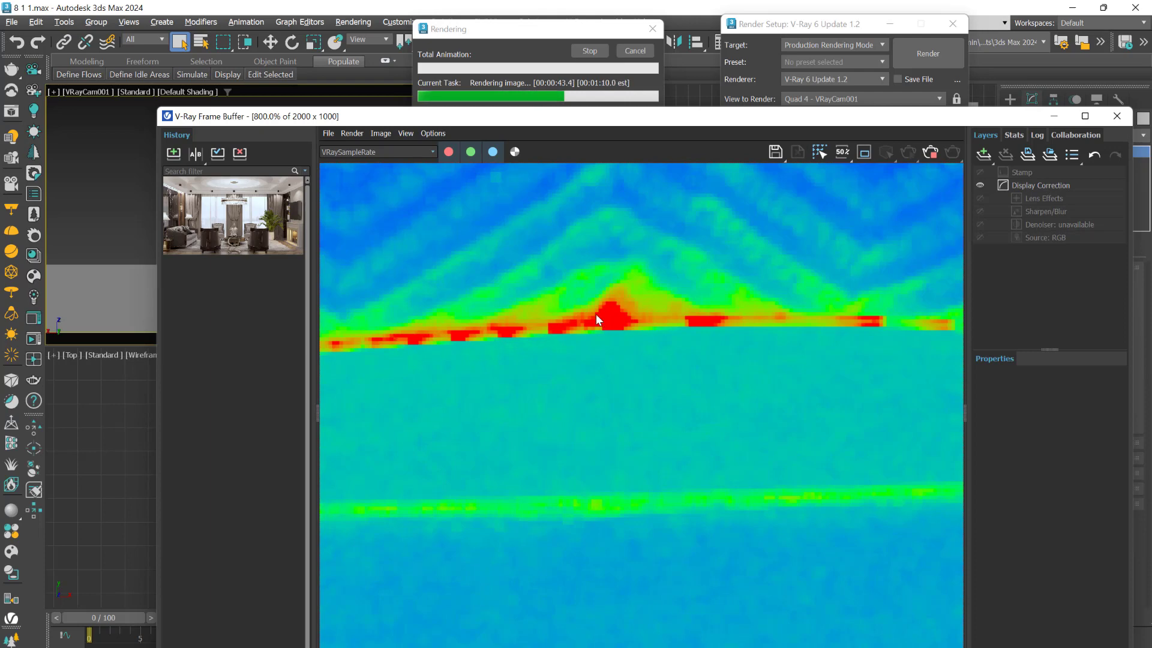
scroll(645, 333, down, 2)
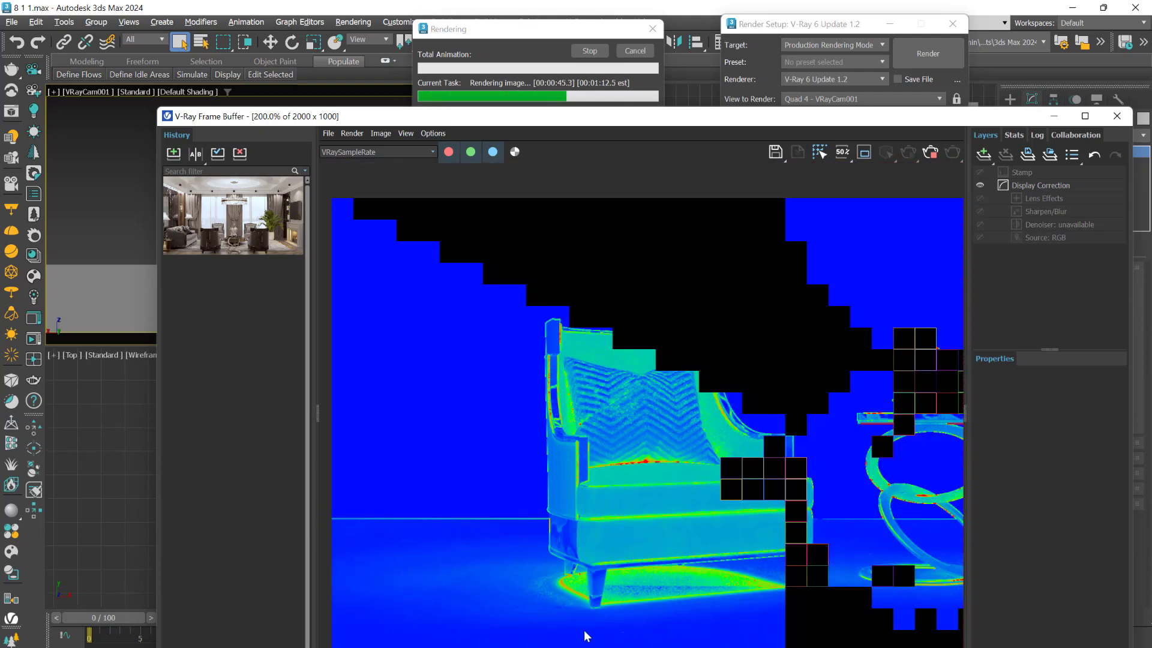
- Examine the sample rate around the armchair's front leg and floor shadow, and check the same area in the RGB color channel
scroll(557, 502, up, 2)
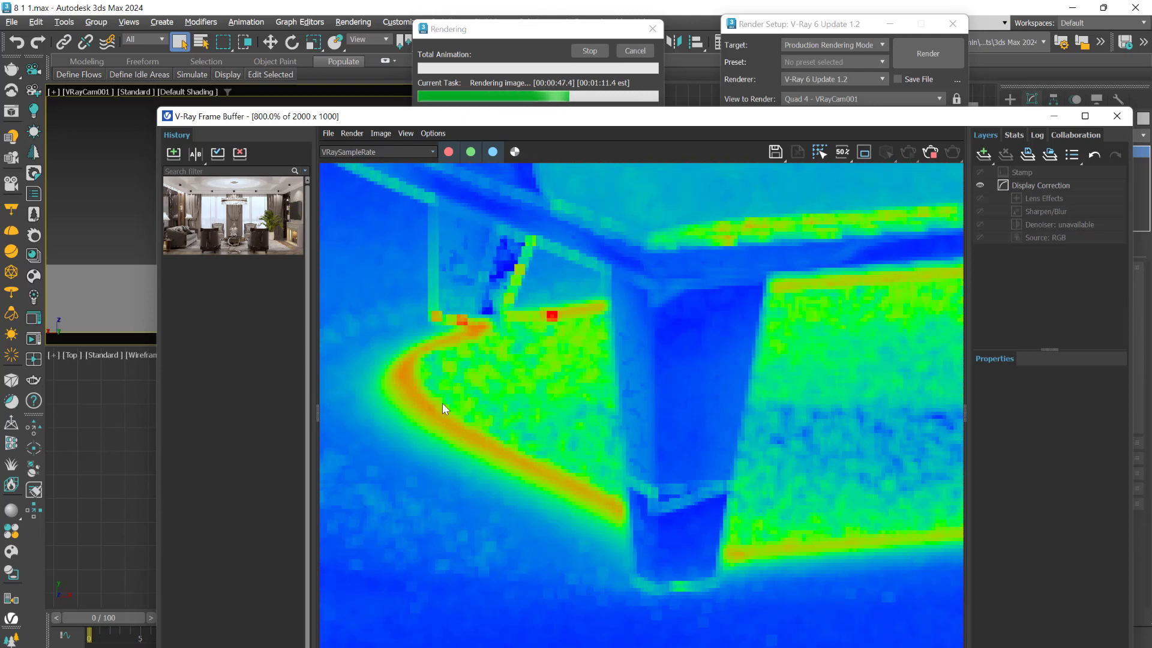
click(398, 152)
click(342, 168)
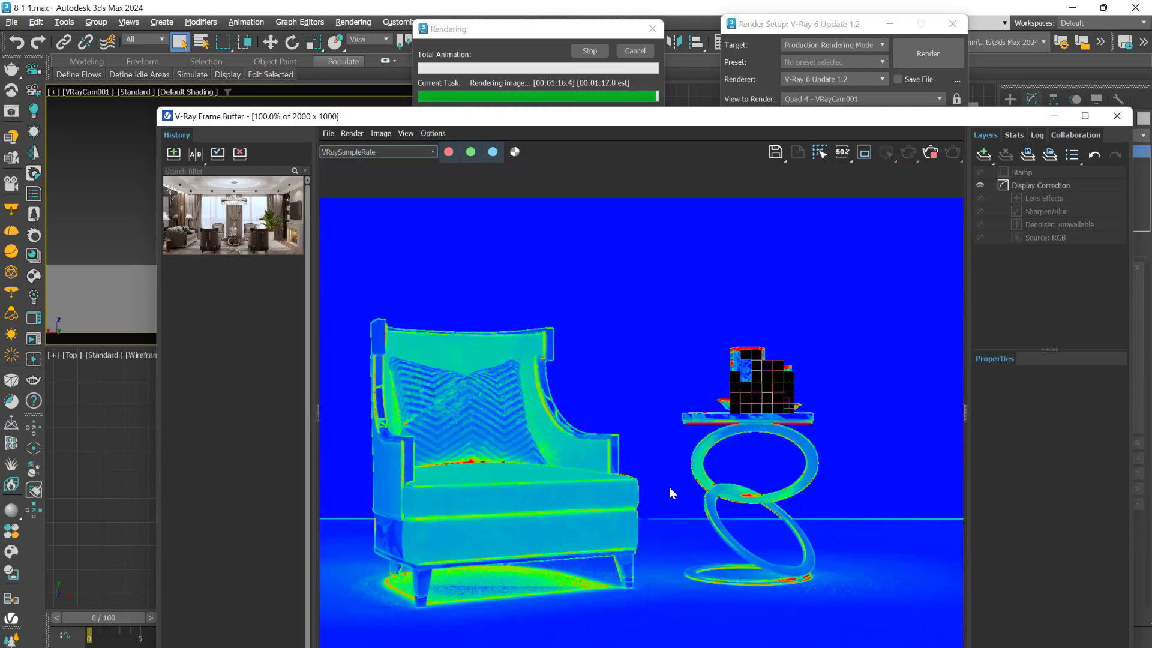
- Inspect the sample rate along the side table's ring edges, and compare them with the same edges in the RGB color channel
scroll(735, 497, up, 3)
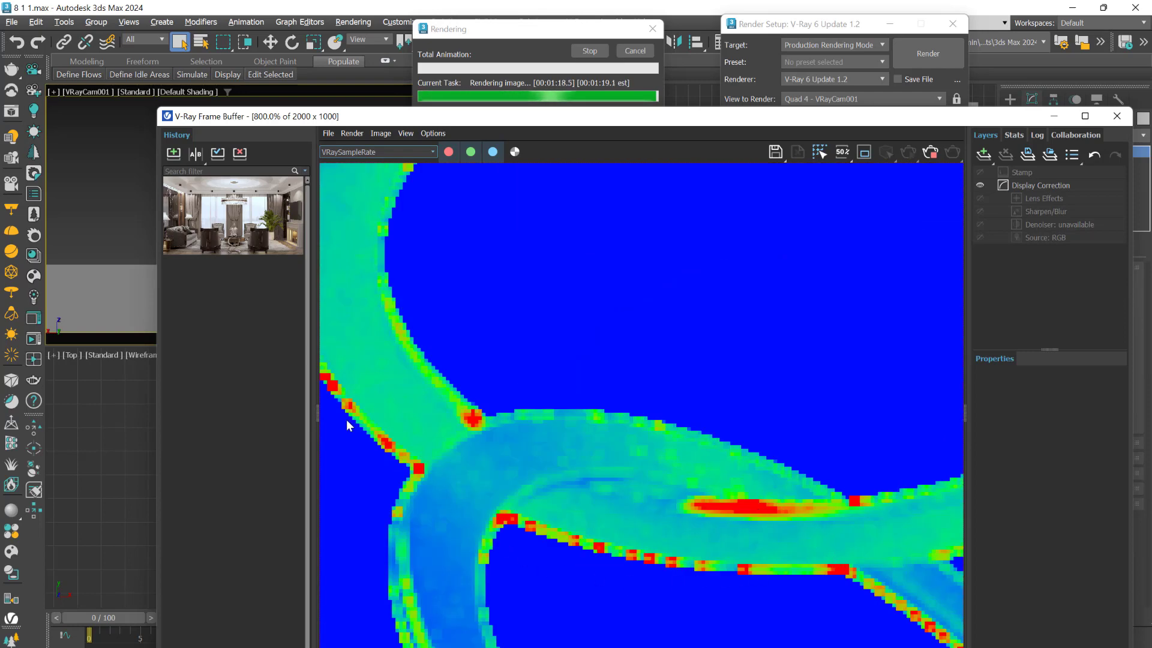
scroll(378, 405, down, 1)
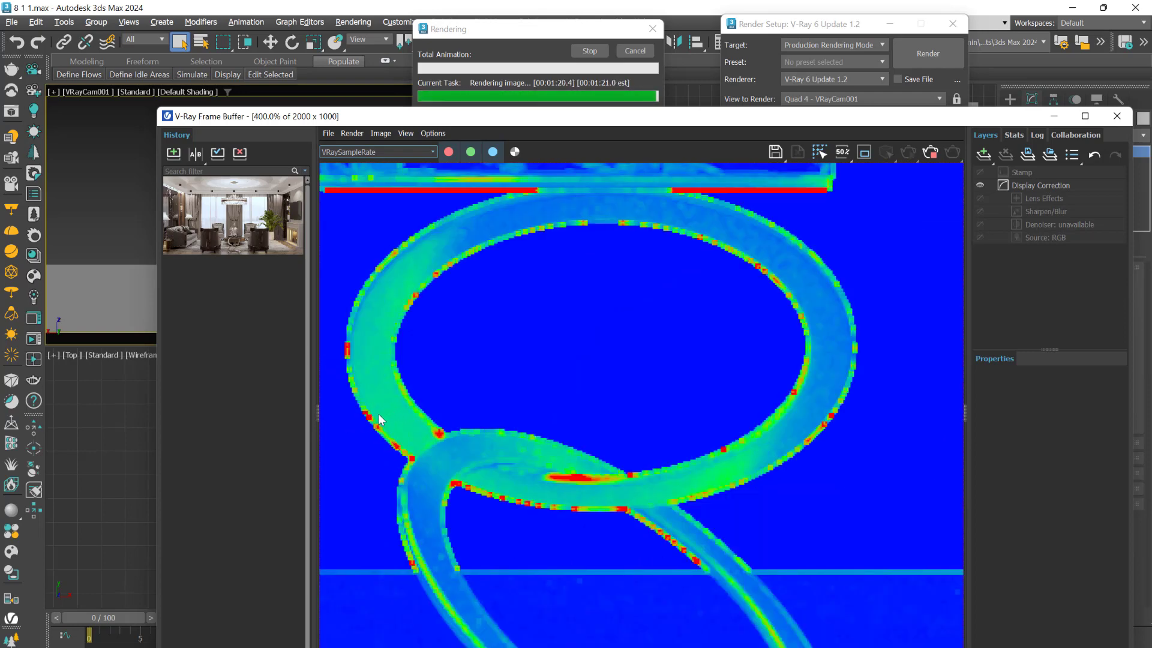
click(364, 152)
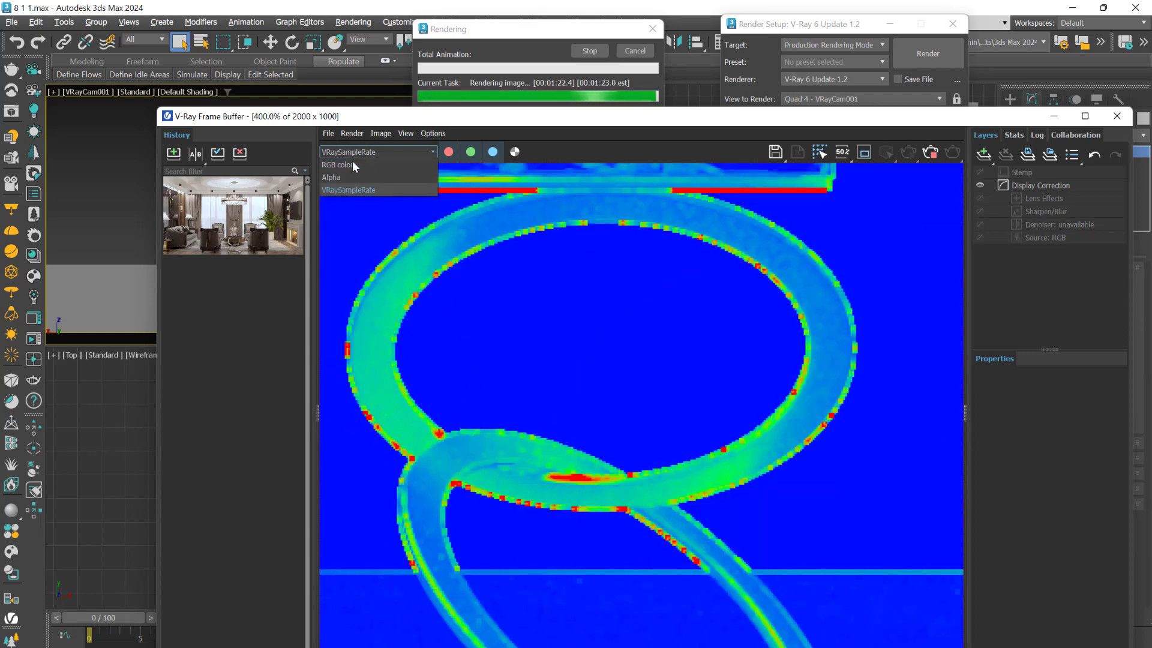
click(348, 164)
scroll(368, 442, up, 2)
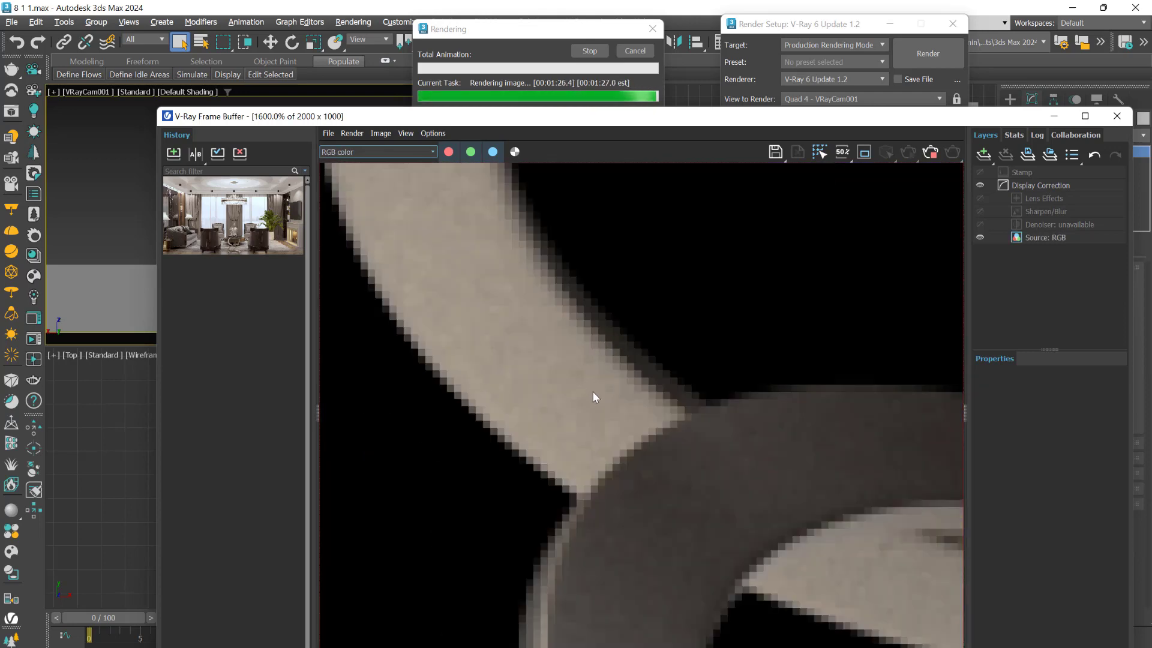
scroll(591, 444, down, 3)
scroll(591, 522, up, 3)
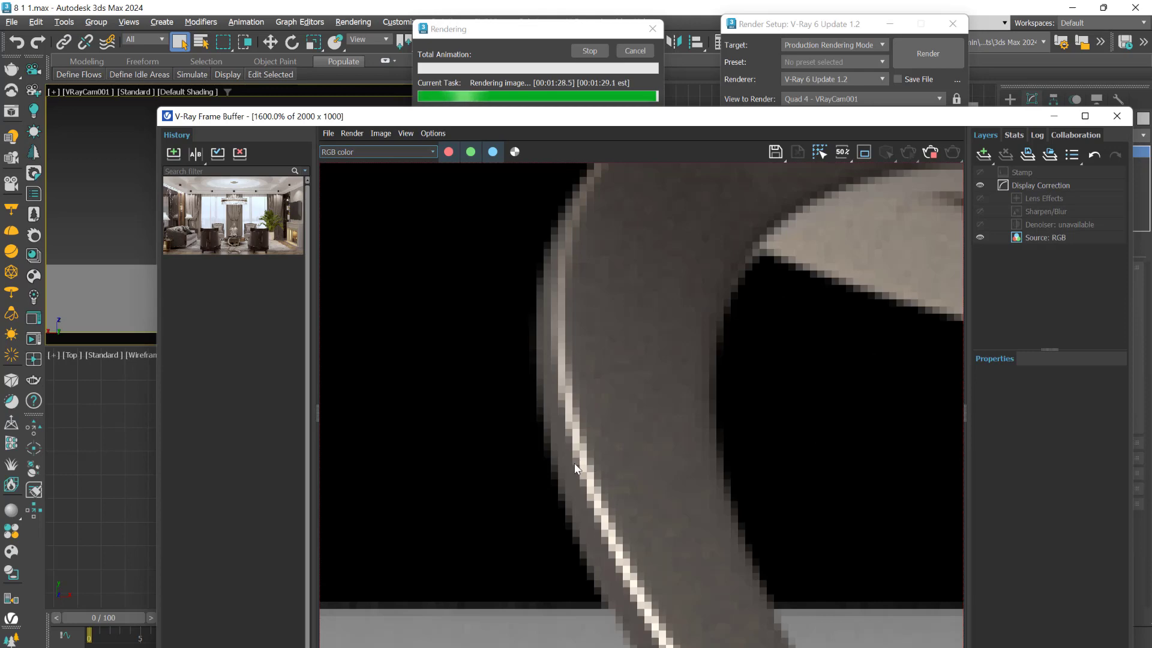
scroll(610, 450, down, 3)
scroll(611, 453, down, 2)
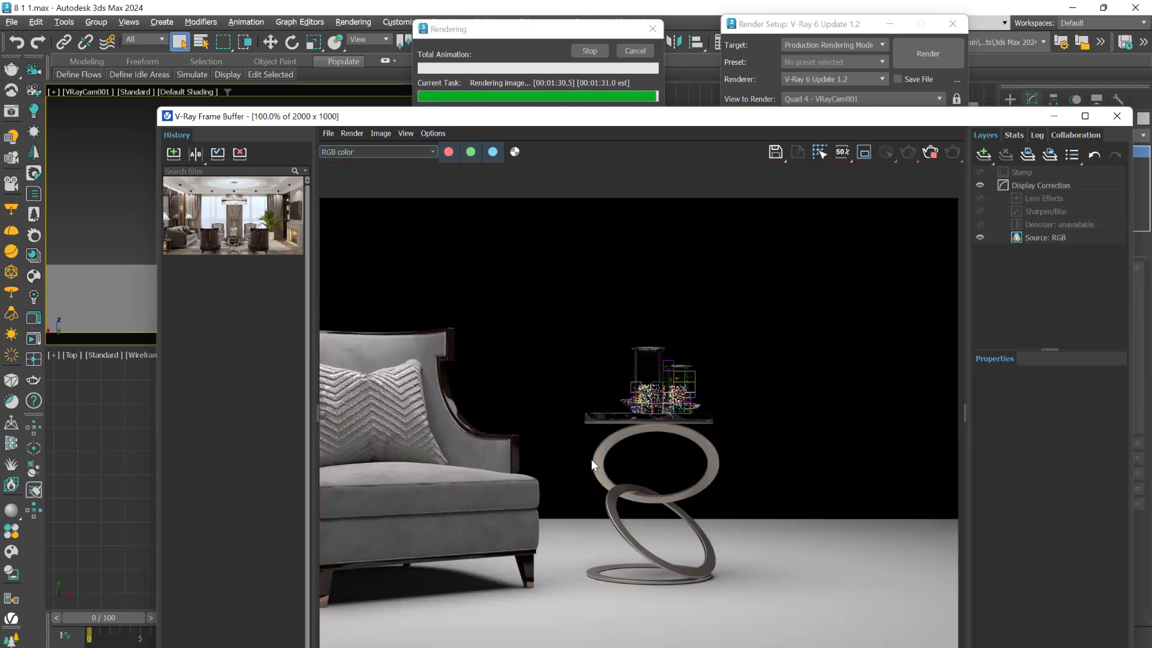
- Cancel the Bucket render and move the frame buffer window clear of the Bucket image sampler settings
drag(690, 116, 671, 176)
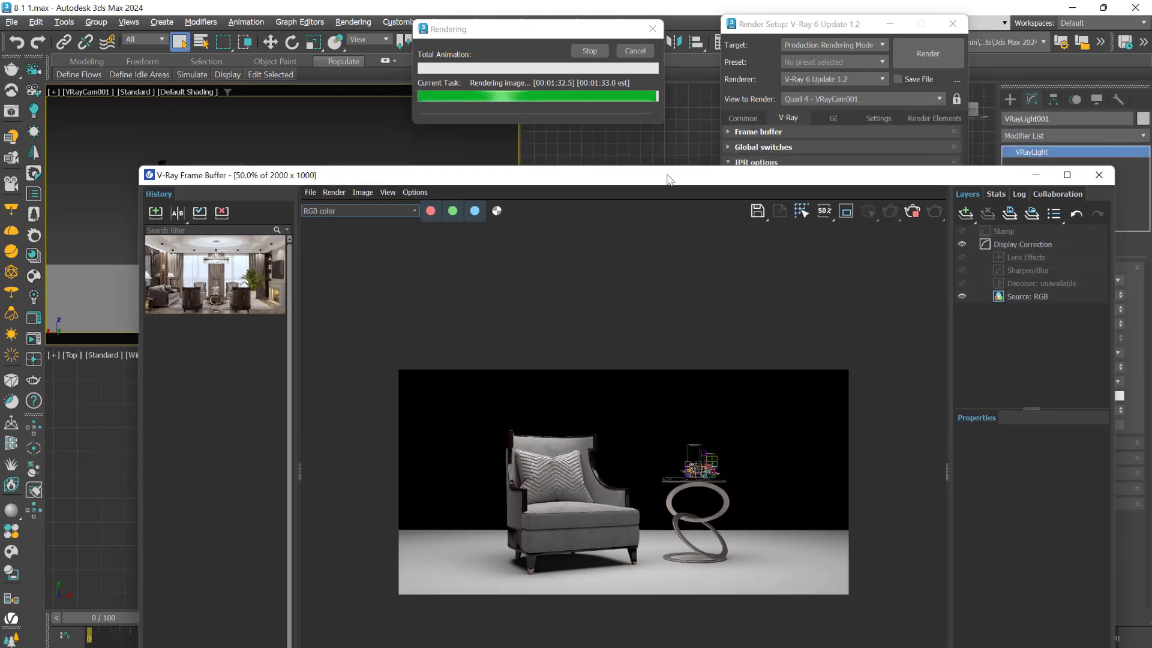
click(636, 53)
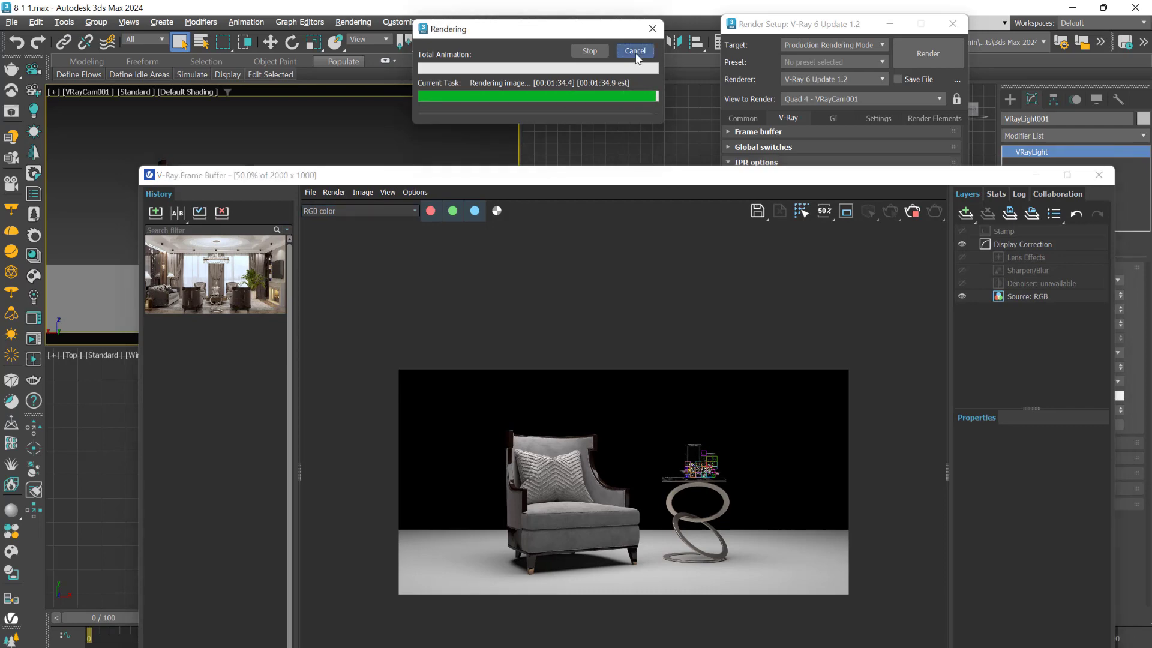
drag(650, 174, 612, 486)
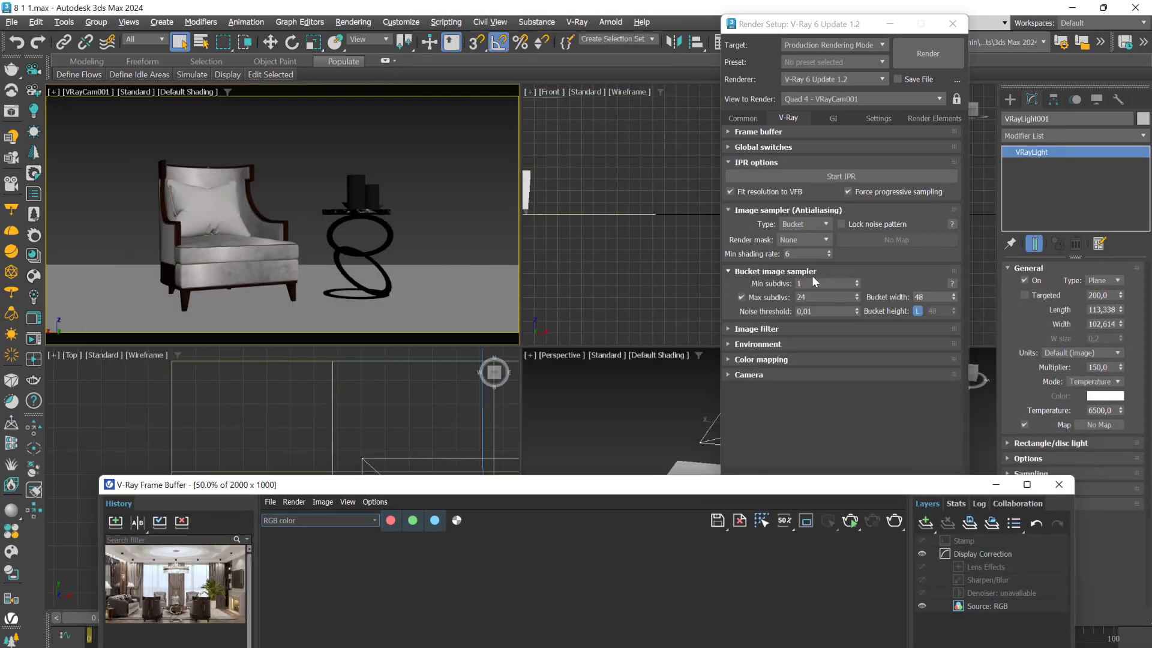